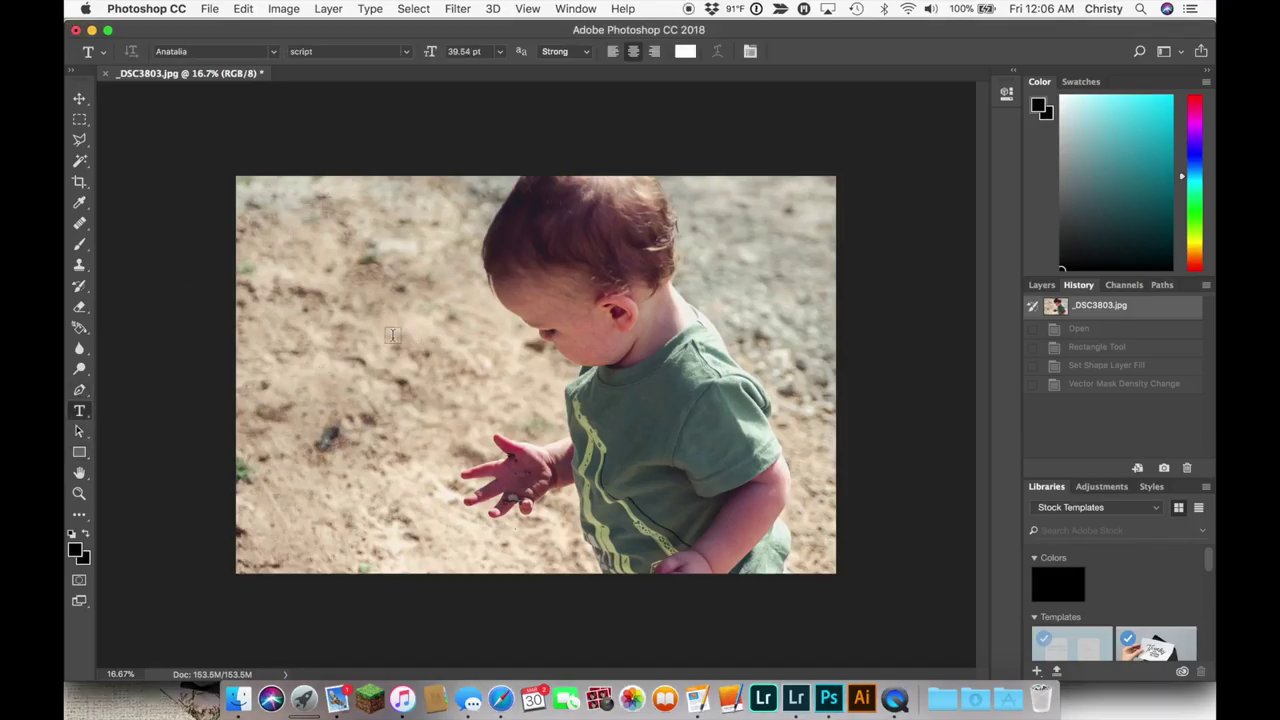
Step: Add 'Instagram Theme' text on the sand left of the toddler at 72 pt, anti-aliasing Strong
{"action": "left_click", "coordinate": [392, 335]}
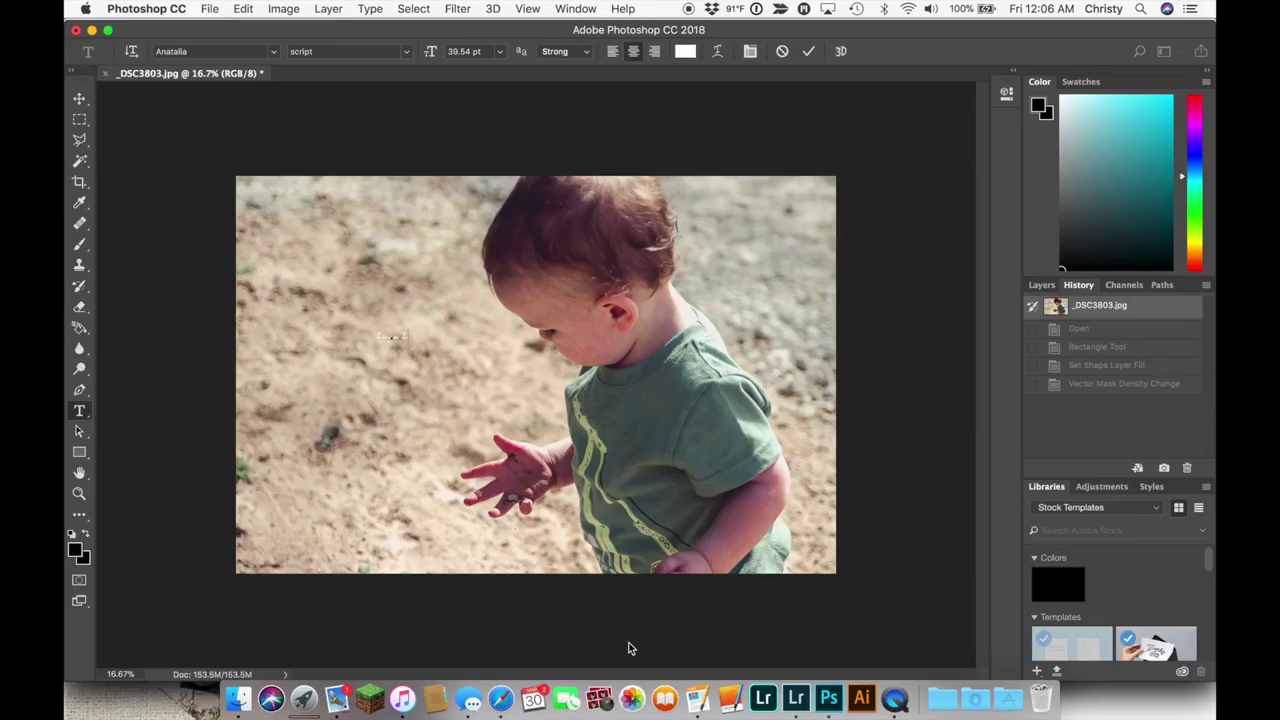
{"action": "left_click", "coordinate": [79, 100]}
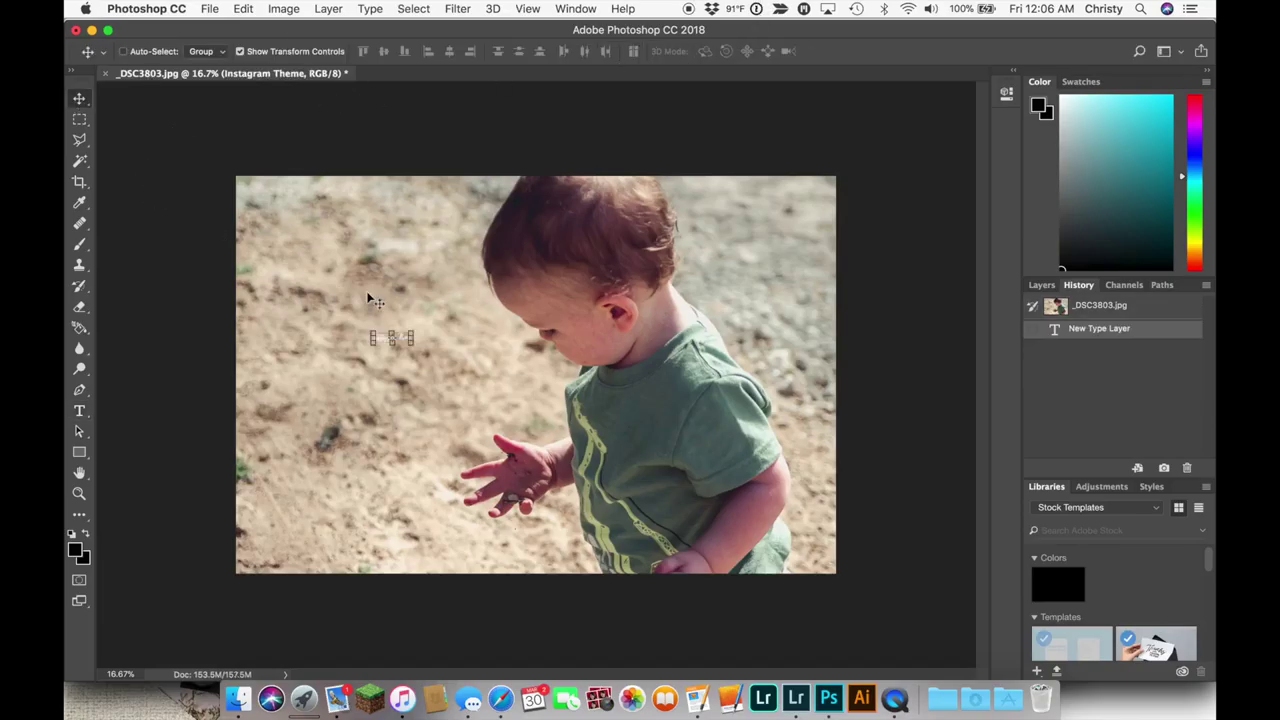
{"action": "left_click", "coordinate": [79, 414]}
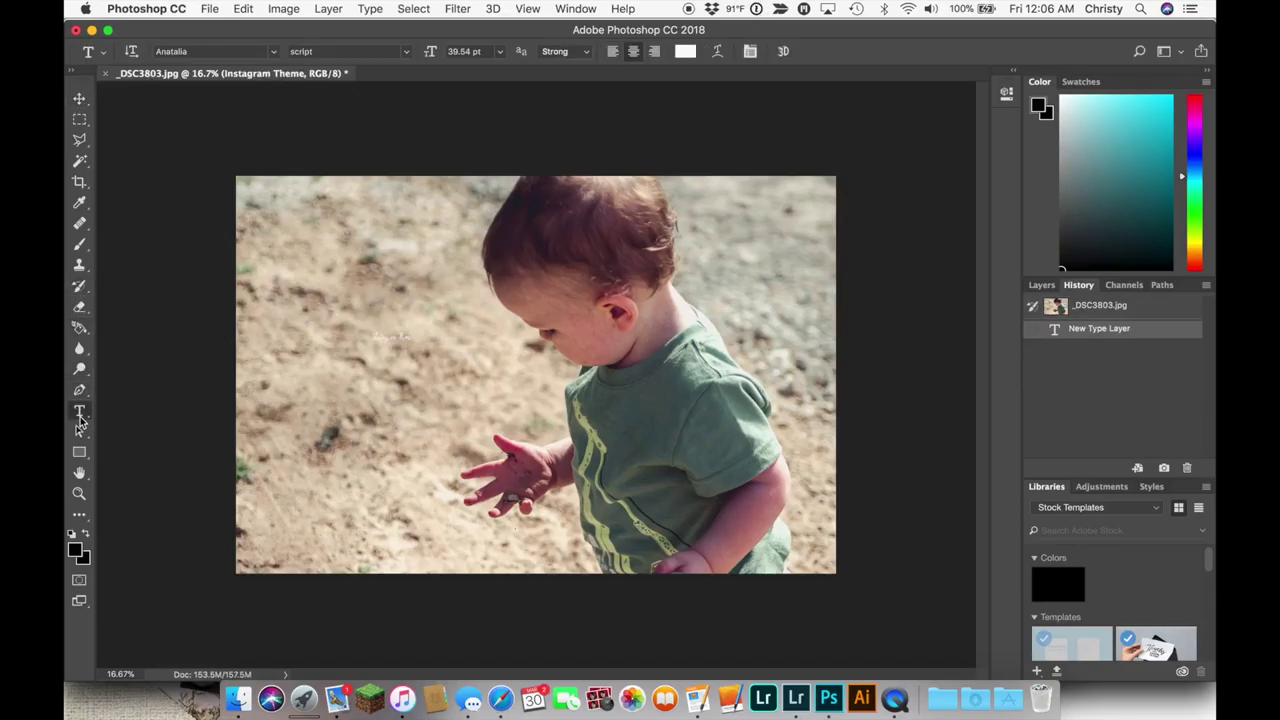
{"action": "left_click", "coordinate": [499, 51]}
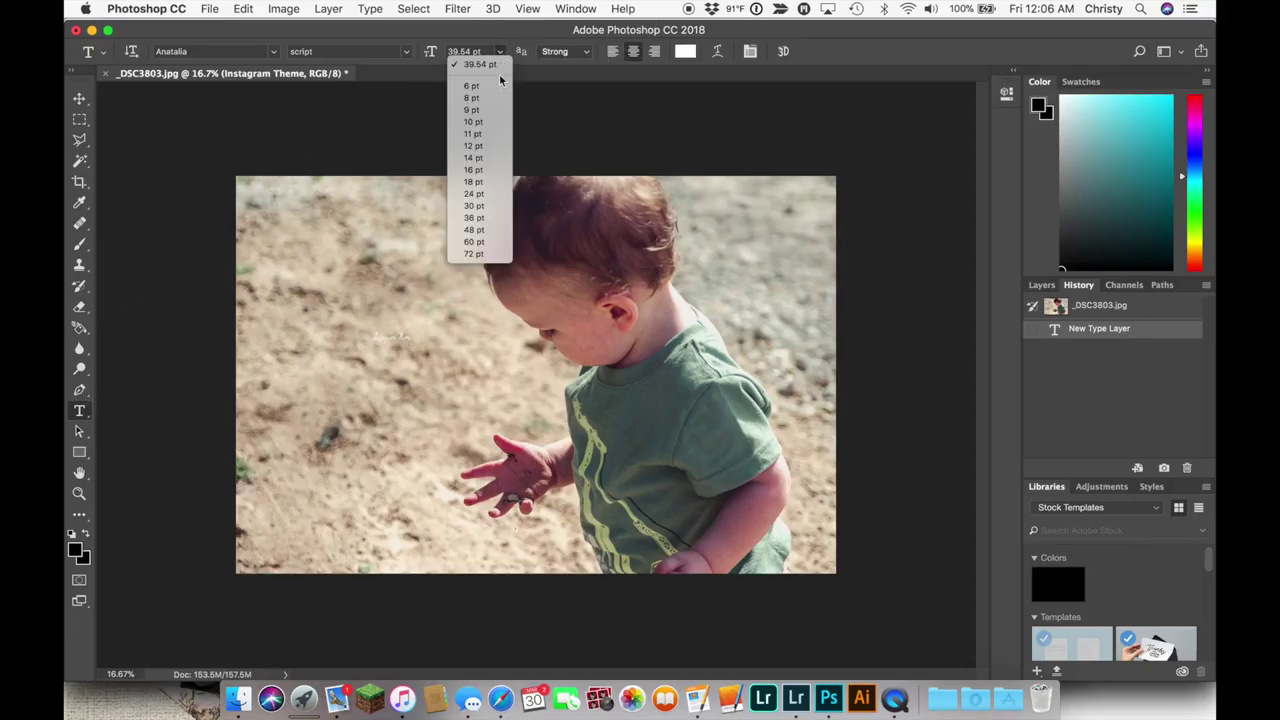
{"action": "left_click", "coordinate": [470, 255]}
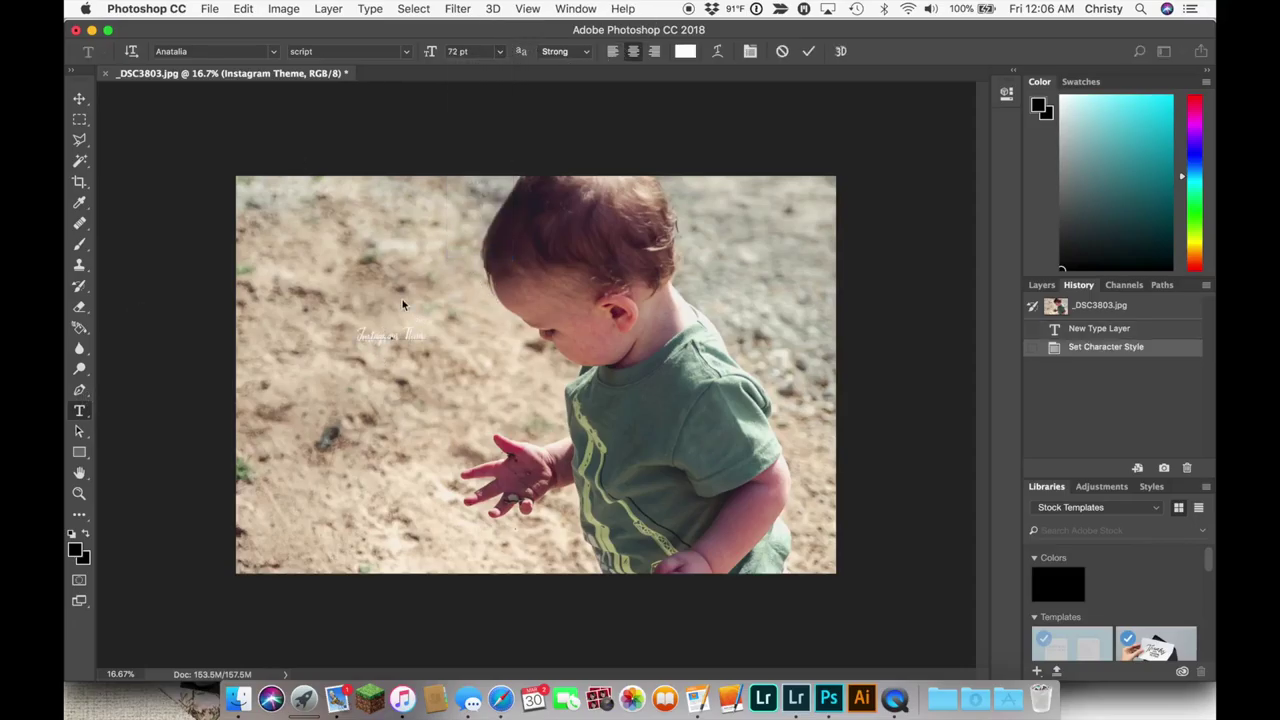
{"action": "left_click", "coordinate": [583, 51]}
{"action": "left_click", "coordinate": [474, 56]}
Step: Enlarge the whole Instagram Theme text to 300 pt
{"action": "triple_click", "coordinate": [362, 335]}
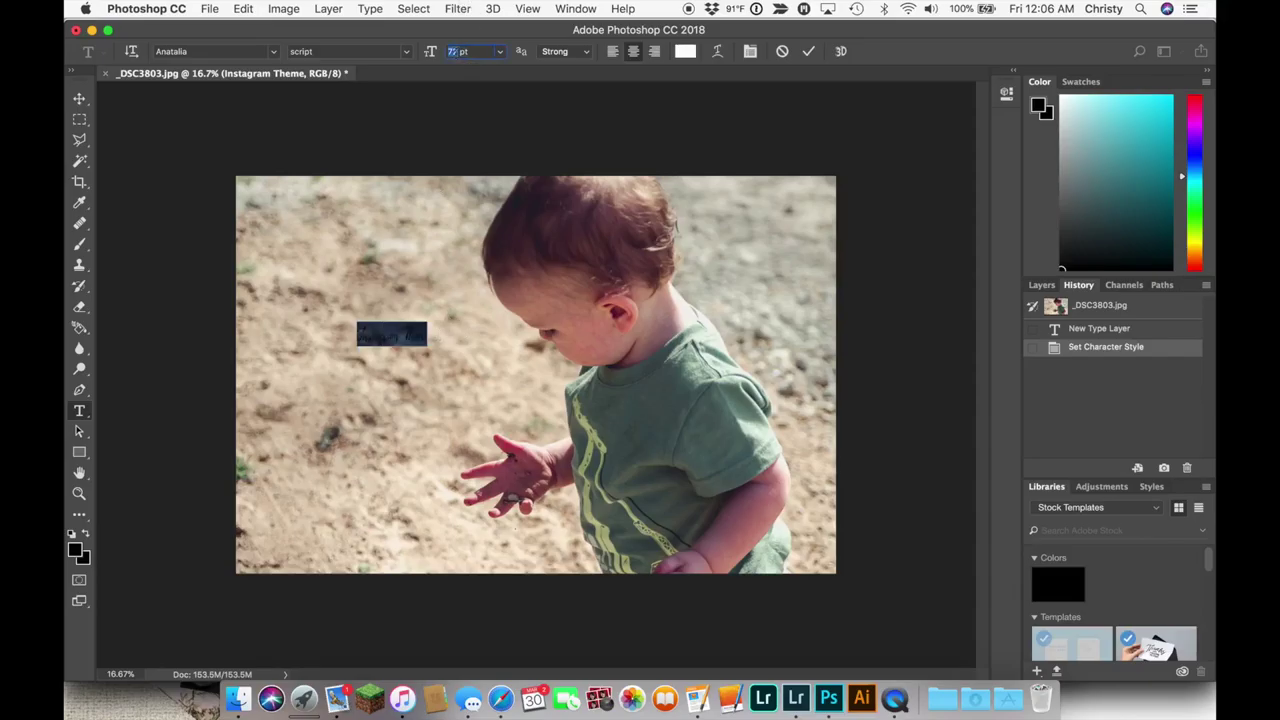
{"action": "type", "text": "100"}
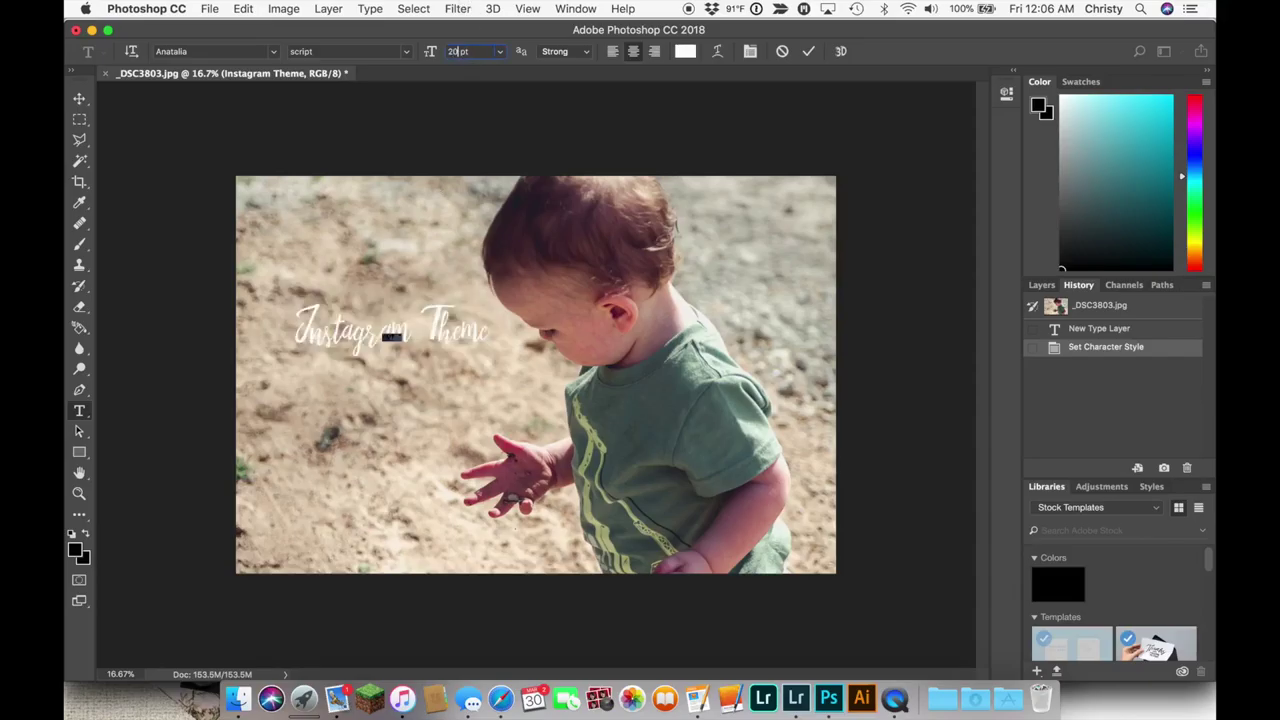
{"action": "key", "text": "BackSpace"}
{"action": "key", "text": "BackSpace"}
{"action": "key", "text": "BackSpace"}
{"action": "type", "text": "3000"}
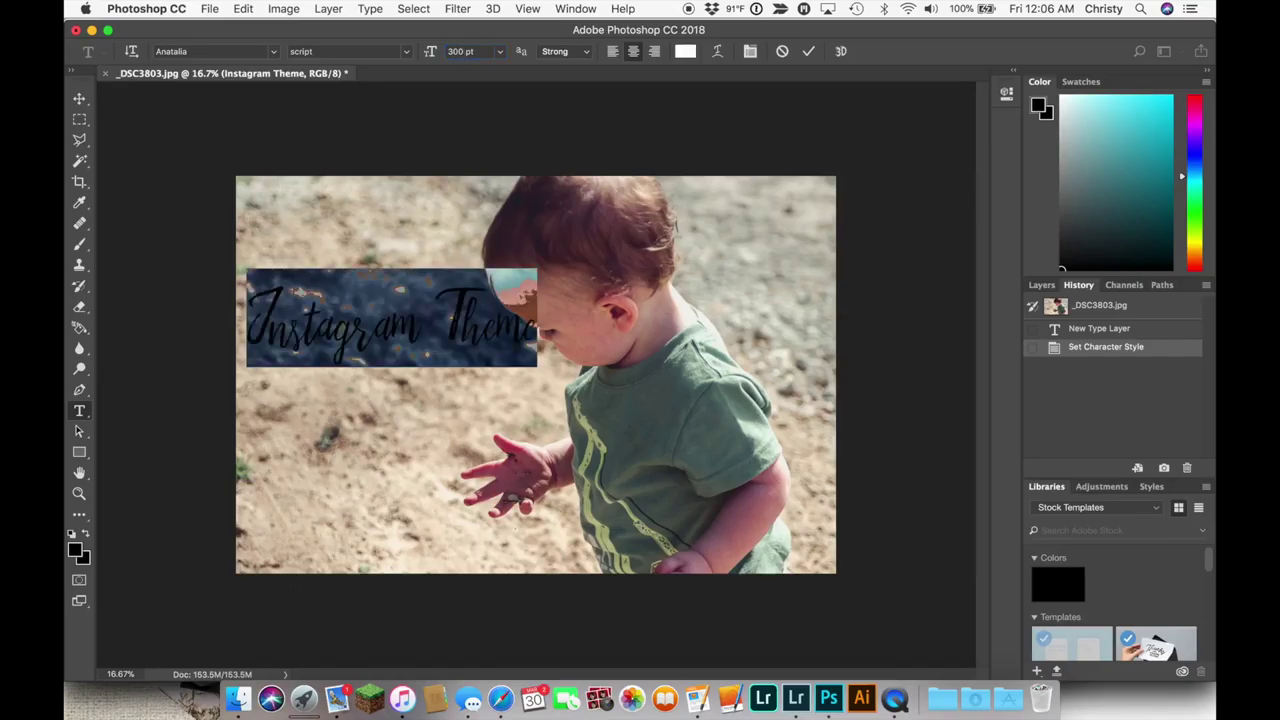
Step: Select the Instagram Theme layer and move the text lower on the photo
{"action": "left_click", "coordinate": [80, 98]}
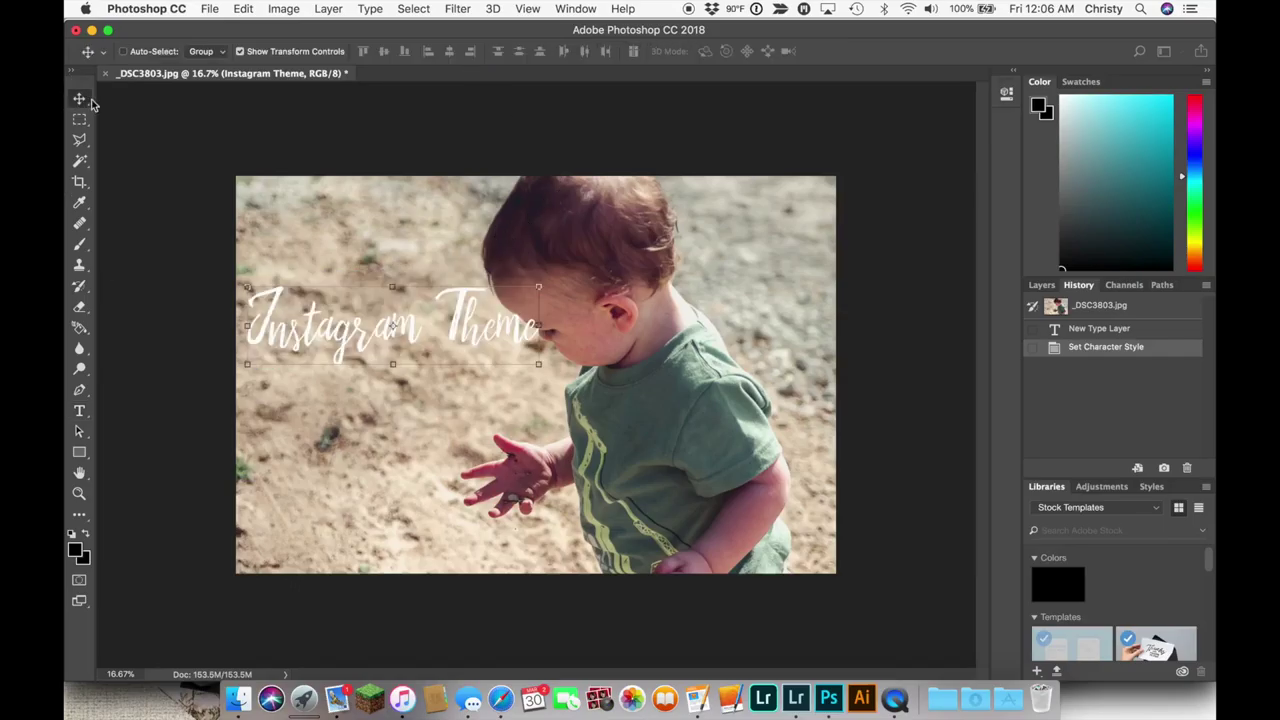
{"action": "right_click", "coordinate": [456, 320]}
{"action": "left_click", "coordinate": [490, 323]}
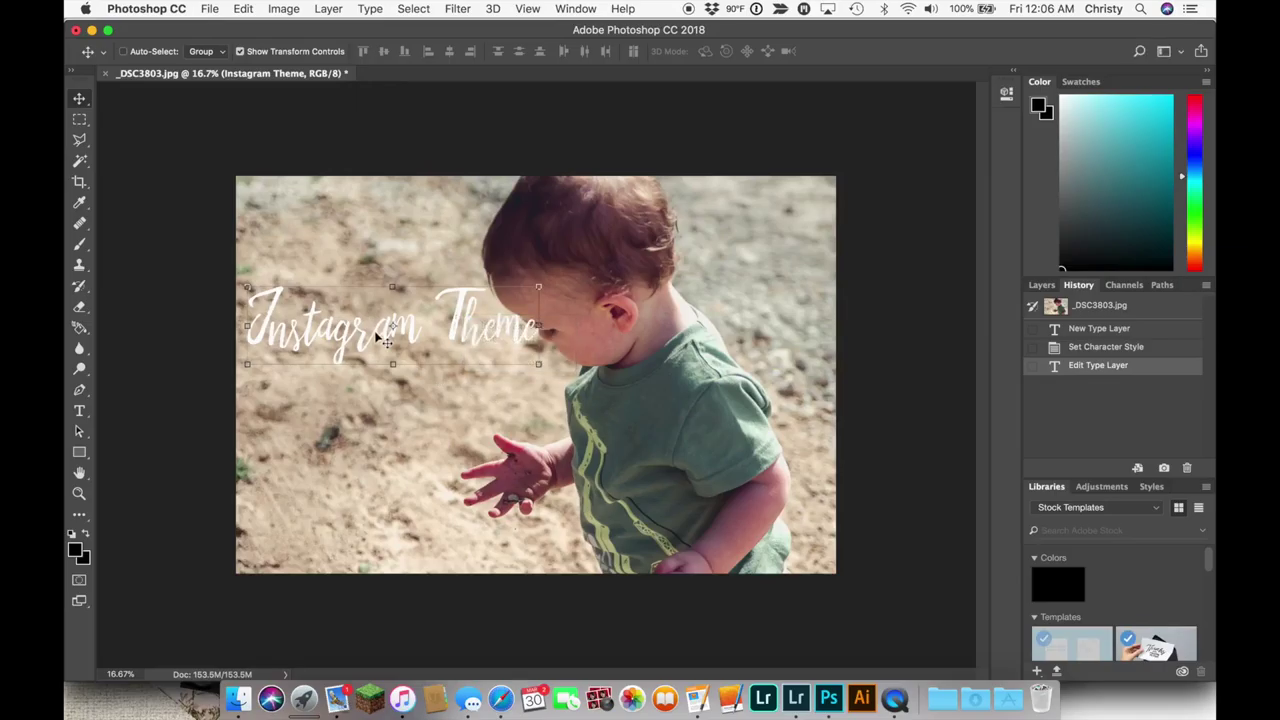
{"action": "left_click_drag", "start_coordinate": [385, 340], "coordinate": [382, 395]}
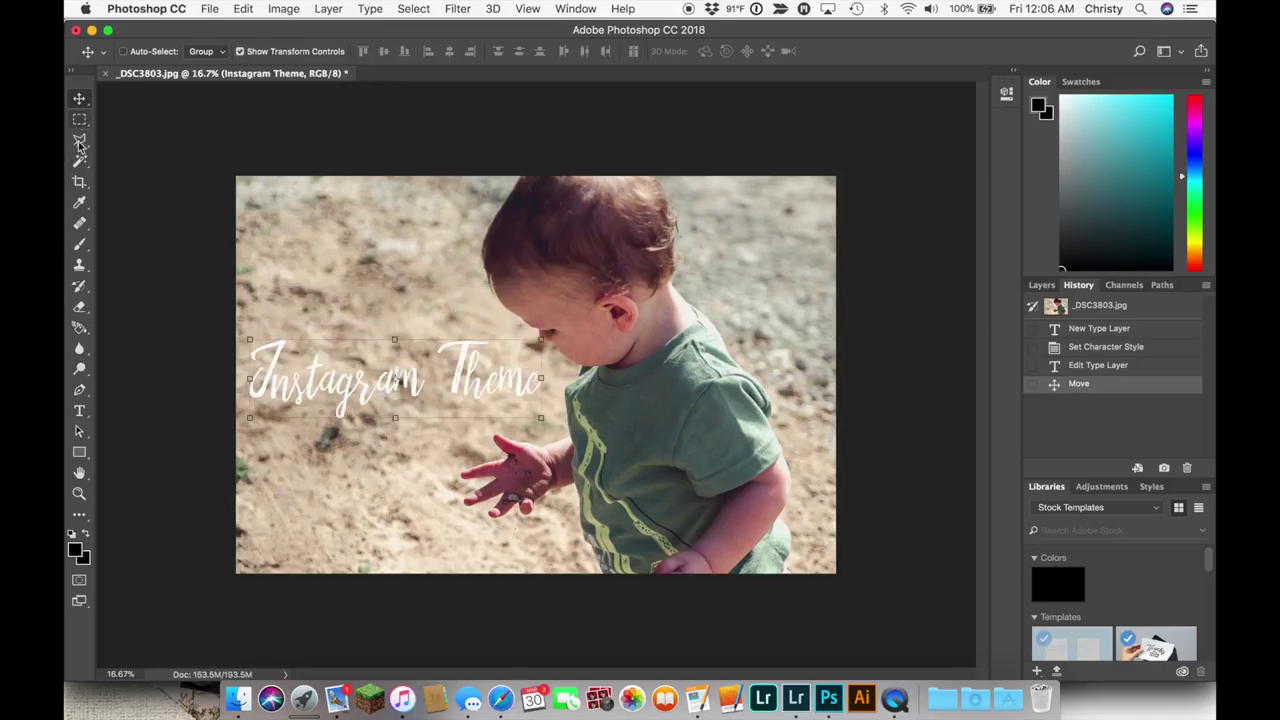
{"action": "left_click", "coordinate": [80, 182]}
Step: Crop the photo to a near-square frame, trimming the right side beyond the toddler
{"action": "right_click", "coordinate": [840, 372]}
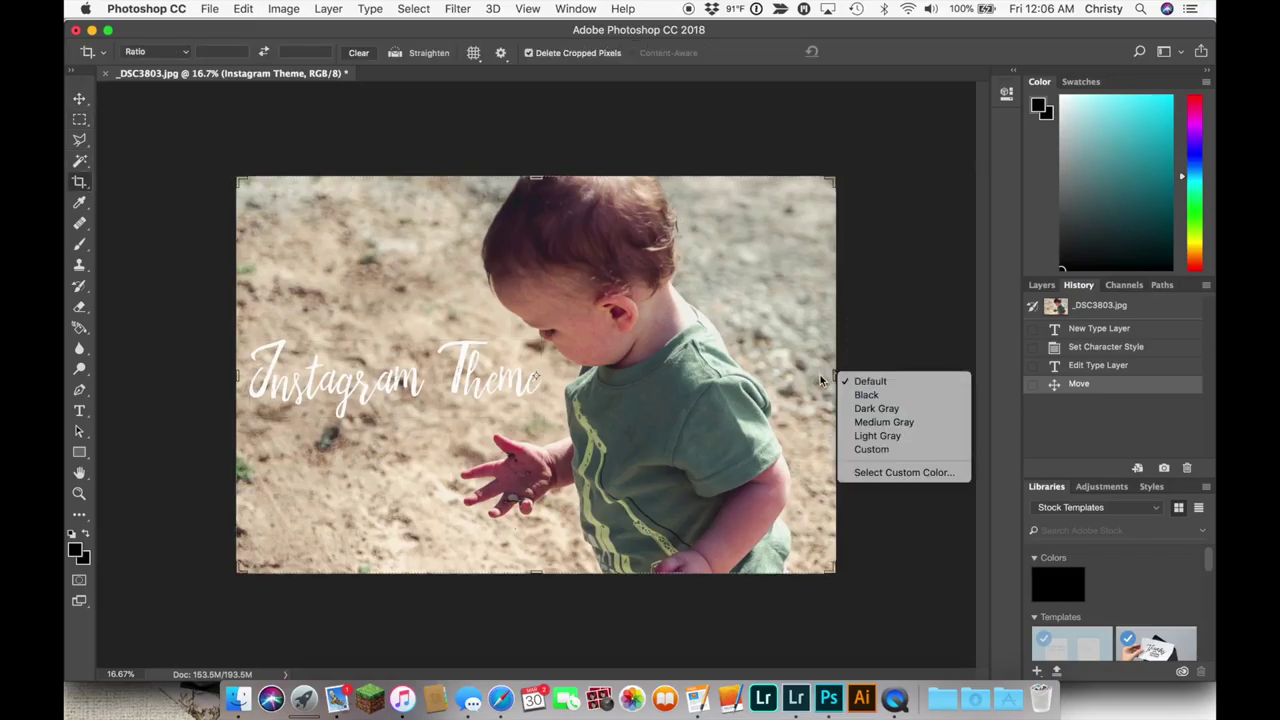
{"action": "left_click", "coordinate": [760, 395]}
{"action": "left_click", "coordinate": [818, 378]}
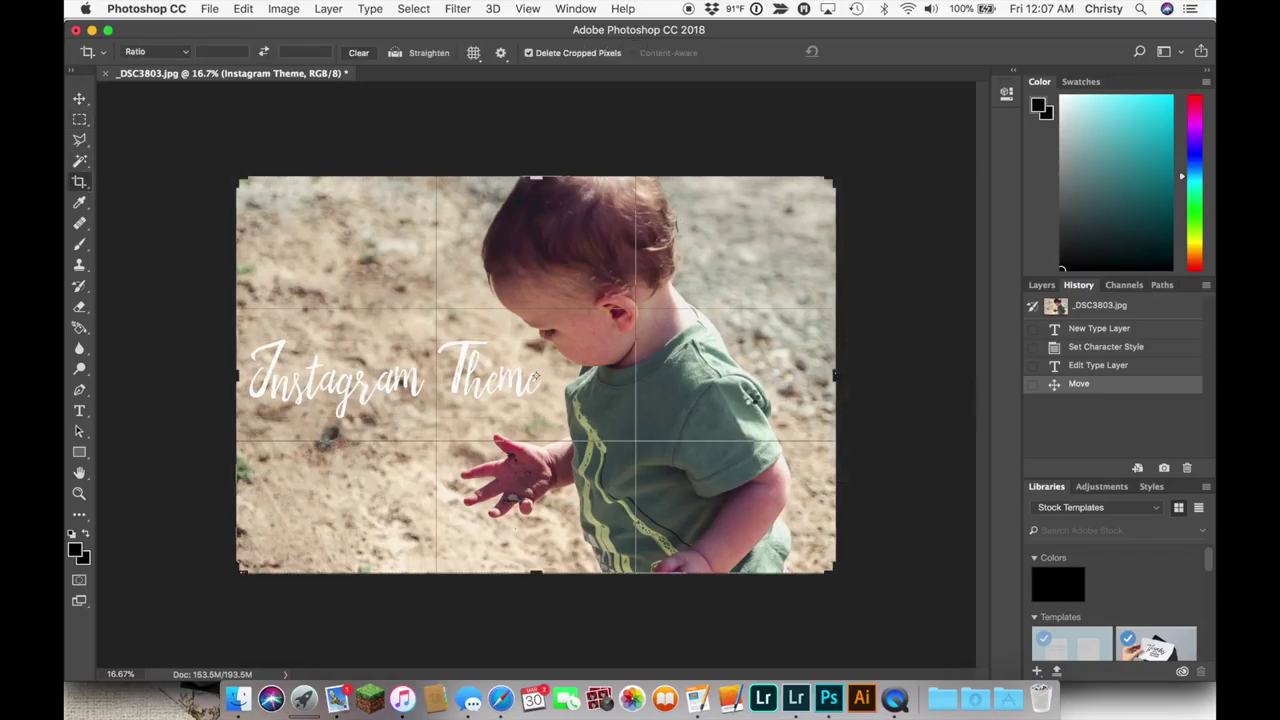
{"action": "left_click_drag", "start_coordinate": [820, 380], "coordinate": [831, 374]}
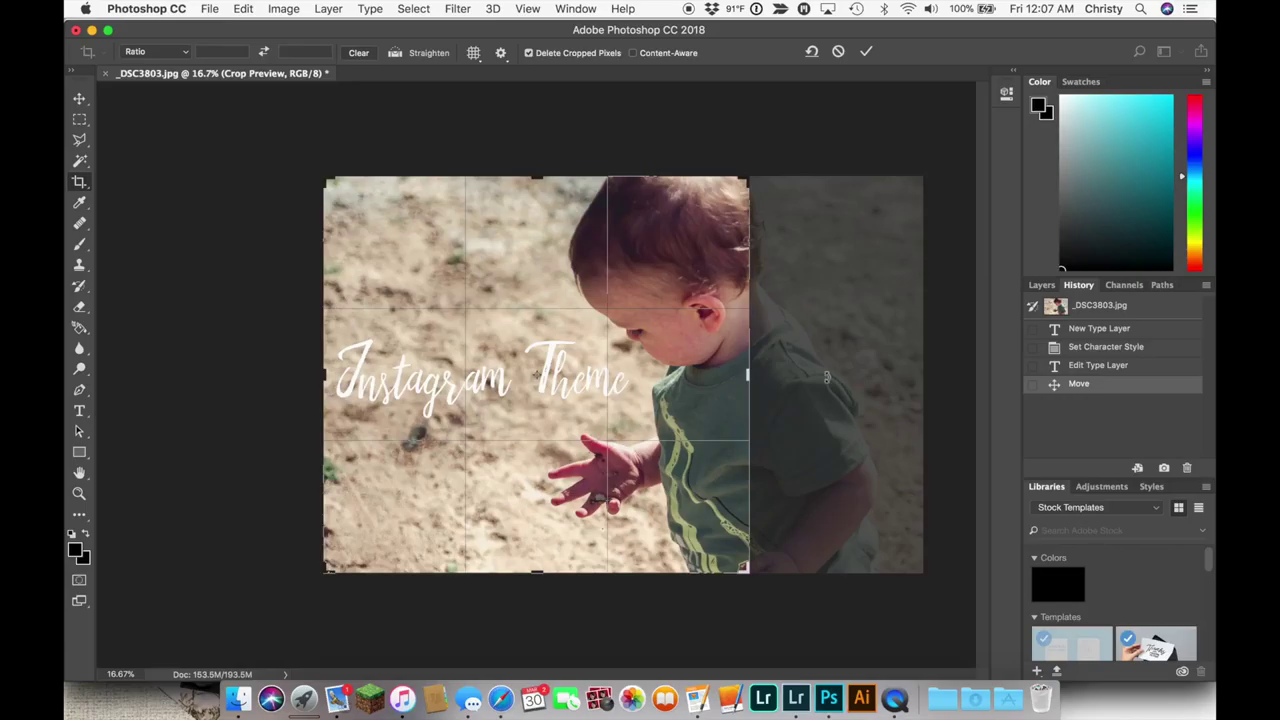
{"action": "left_click_drag", "start_coordinate": [748, 376], "coordinate": [773, 375]}
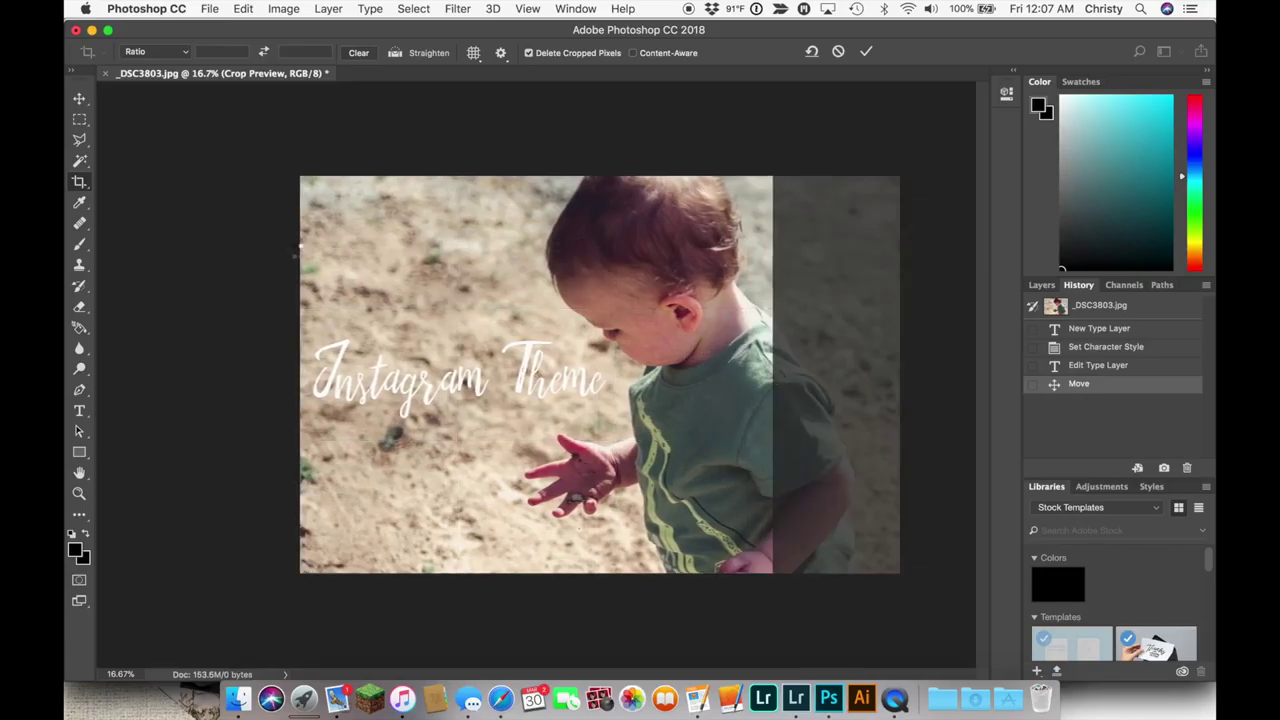
{"action": "key", "text": "Return"}
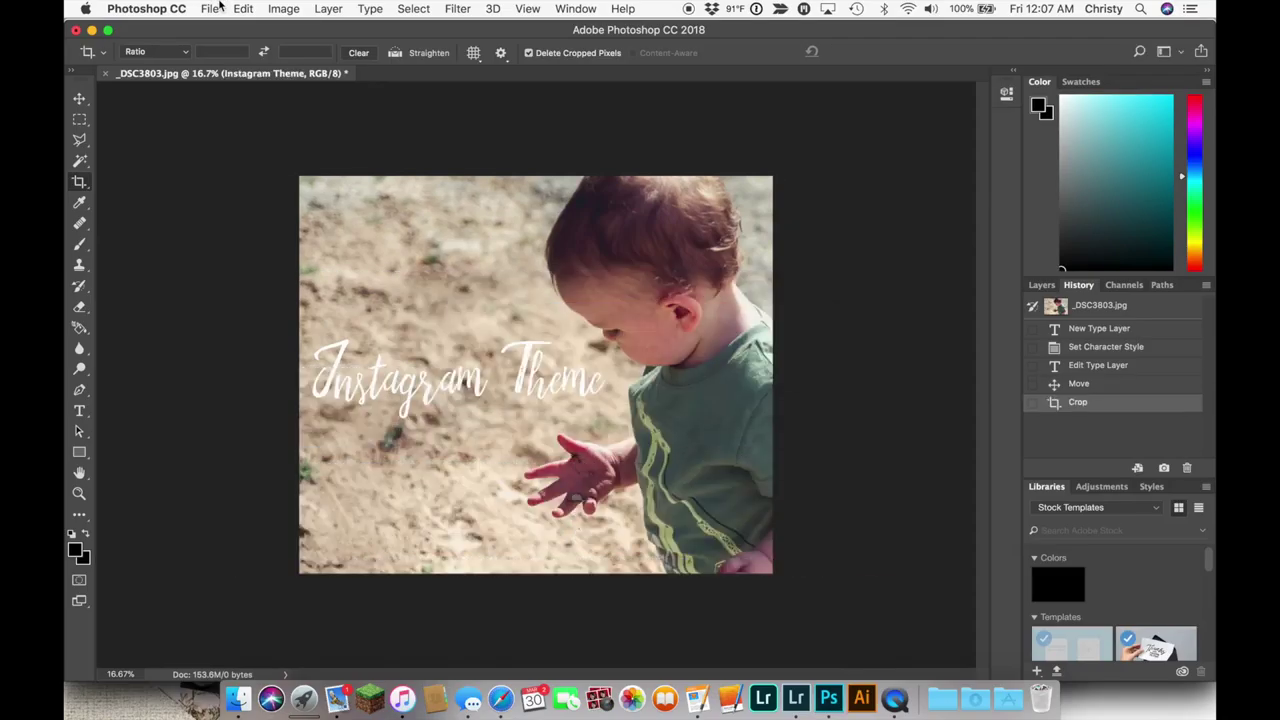
Step: Export the photo via Export As with the width set to 1200 px
{"action": "left_click", "coordinate": [212, 8]}
{"action": "mouse_move", "coordinate": [265, 215]}
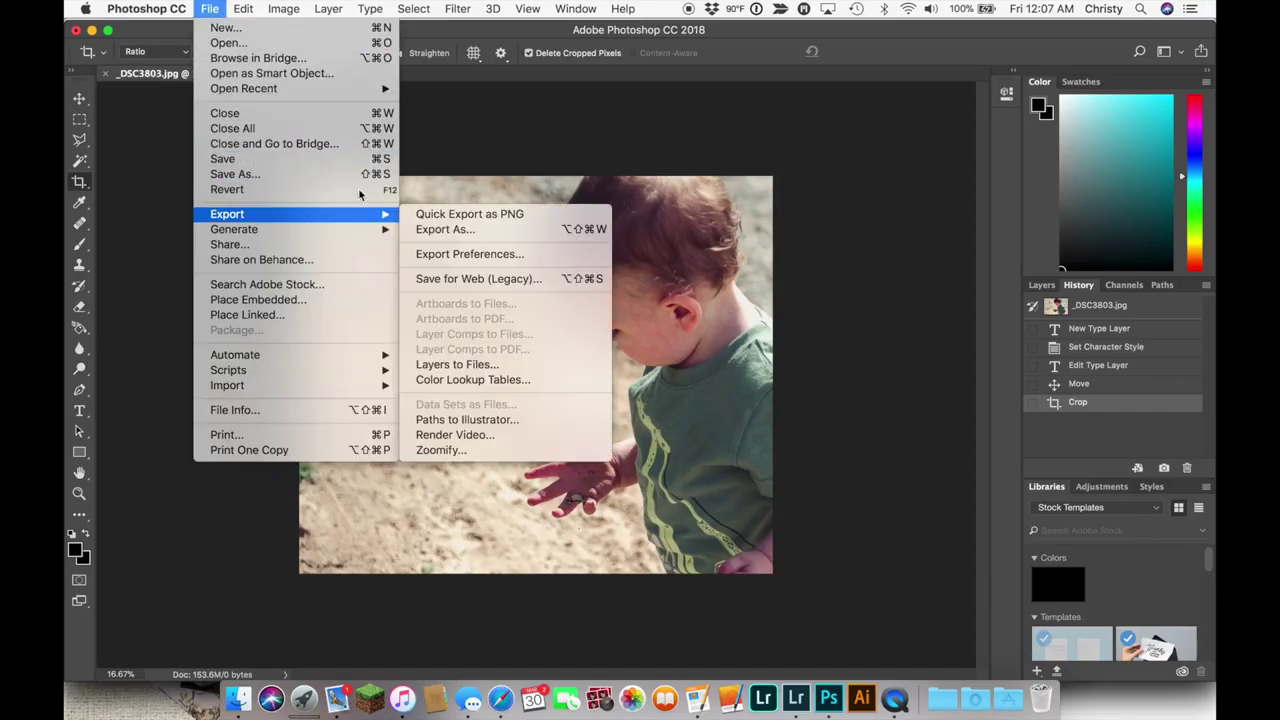
{"action": "left_click", "coordinate": [454, 230]}
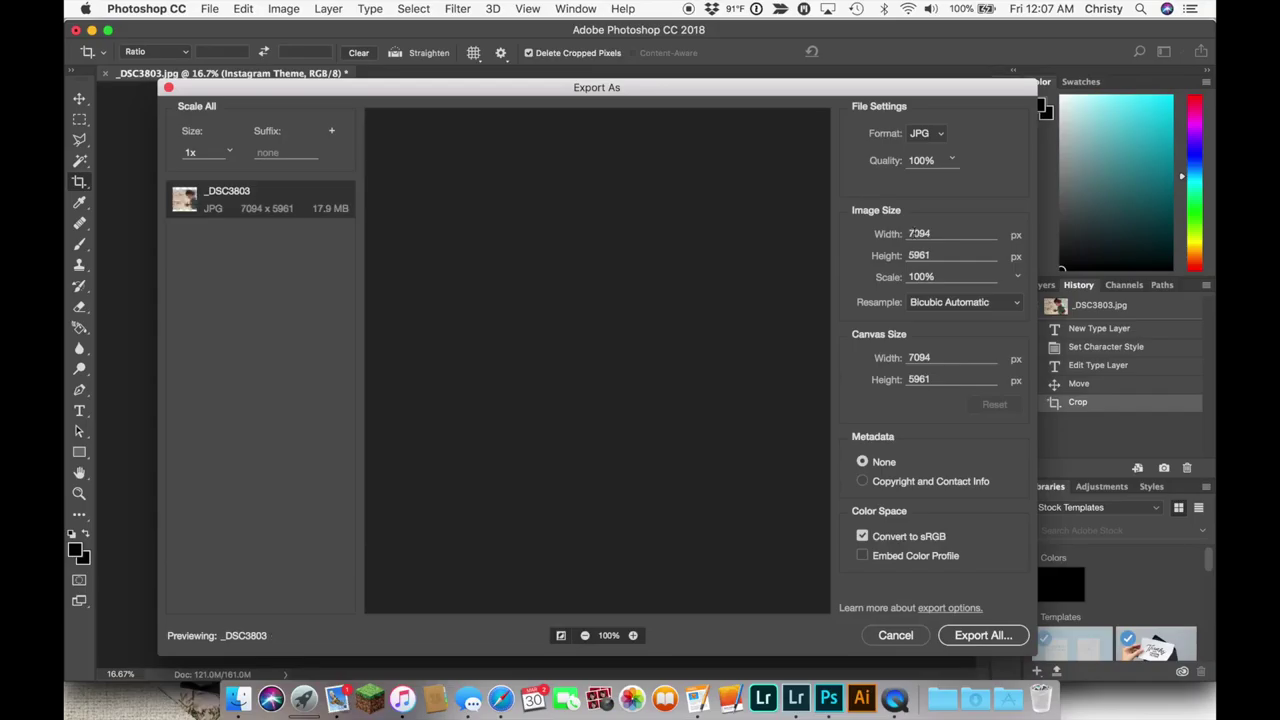
{"action": "type", "text": "1200"}
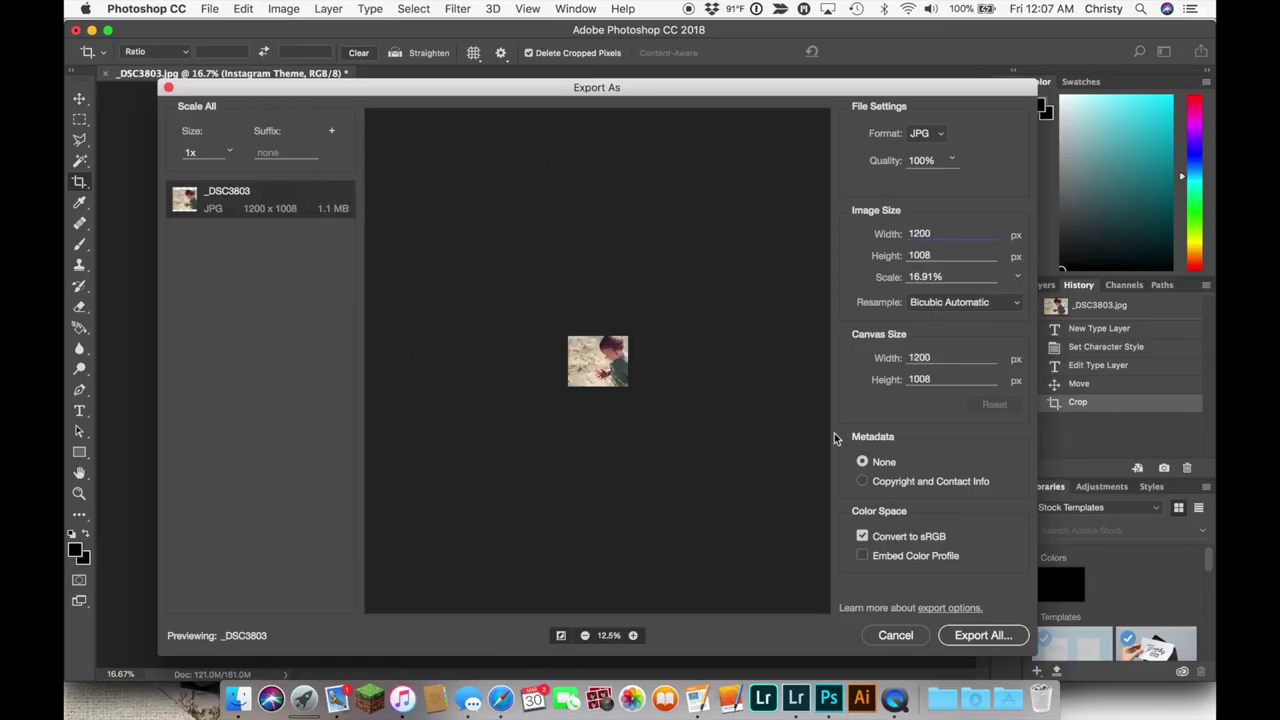
{"action": "left_click", "coordinate": [963, 637]}
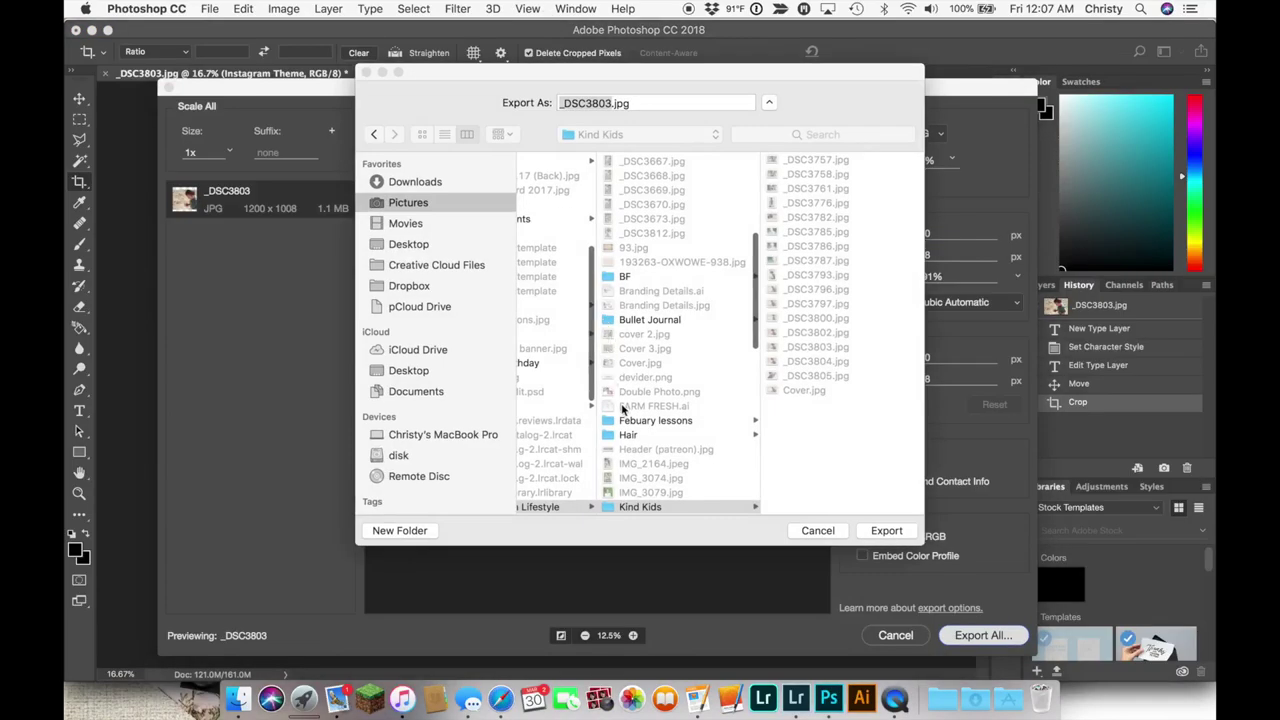
Step: Save the exported _DSC3803.jpg into the Pictures folder
{"action": "left_click", "coordinate": [703, 135]}
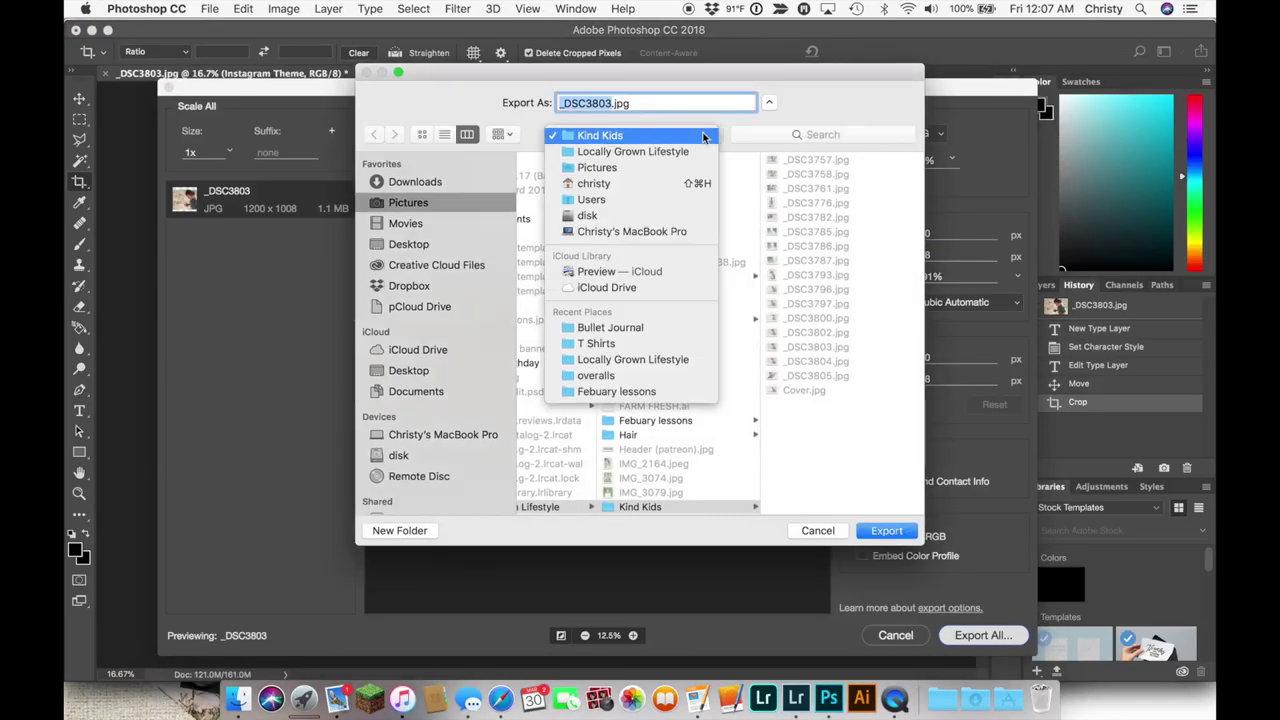
{"action": "left_click", "coordinate": [687, 168]}
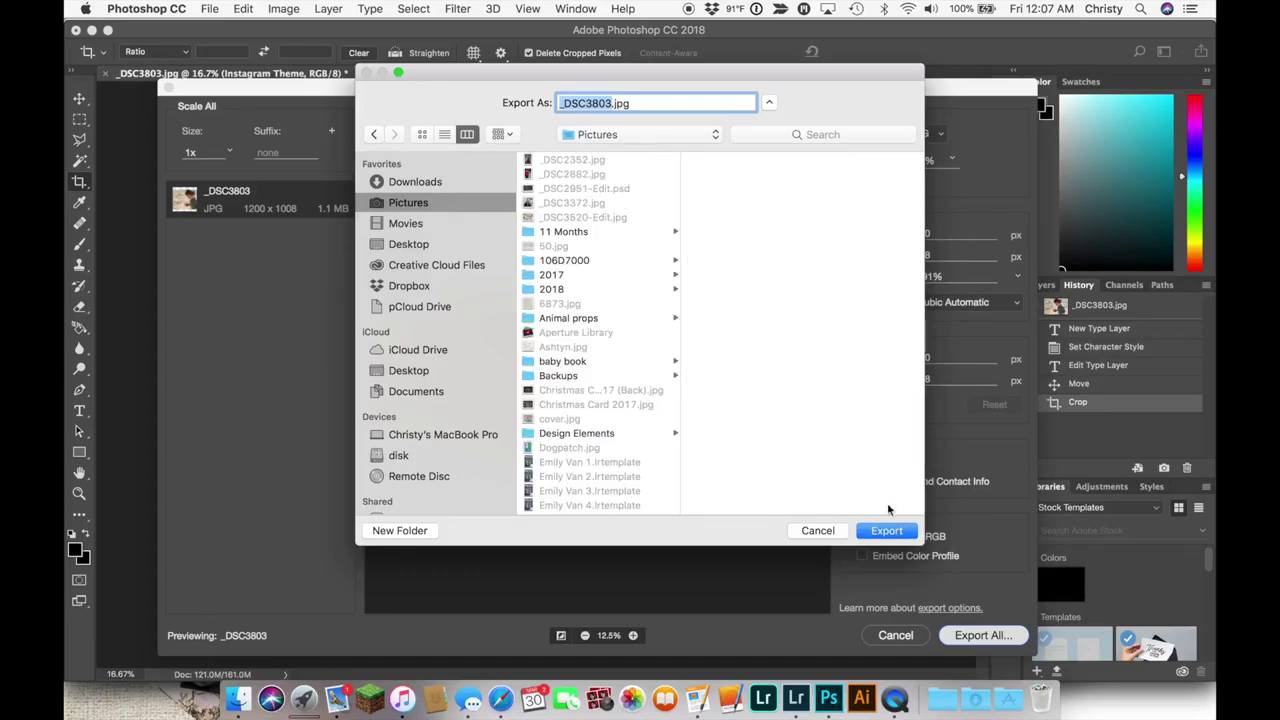
{"action": "left_click", "coordinate": [876, 535]}
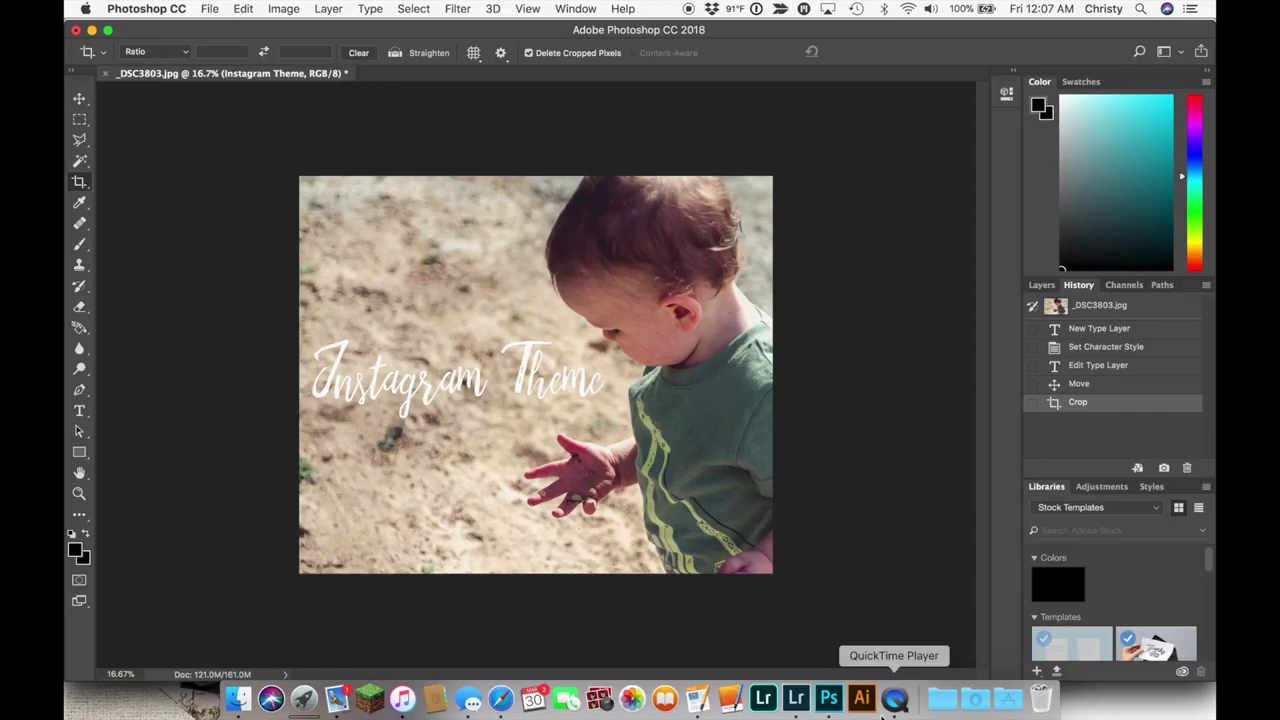
Step: Clear Lightroom Classic's grid selection and open the Pictures folder in Finder
{"action": "left_click", "coordinate": [797, 699]}
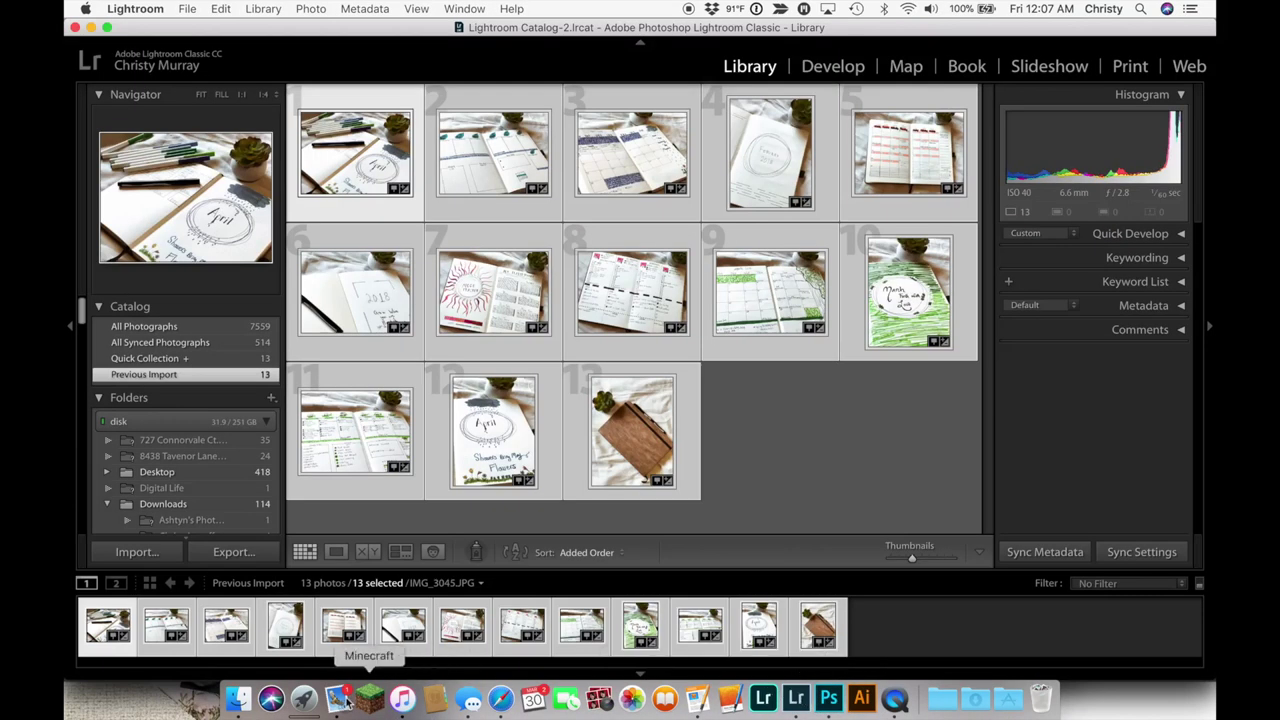
{"action": "left_click", "coordinate": [785, 425]}
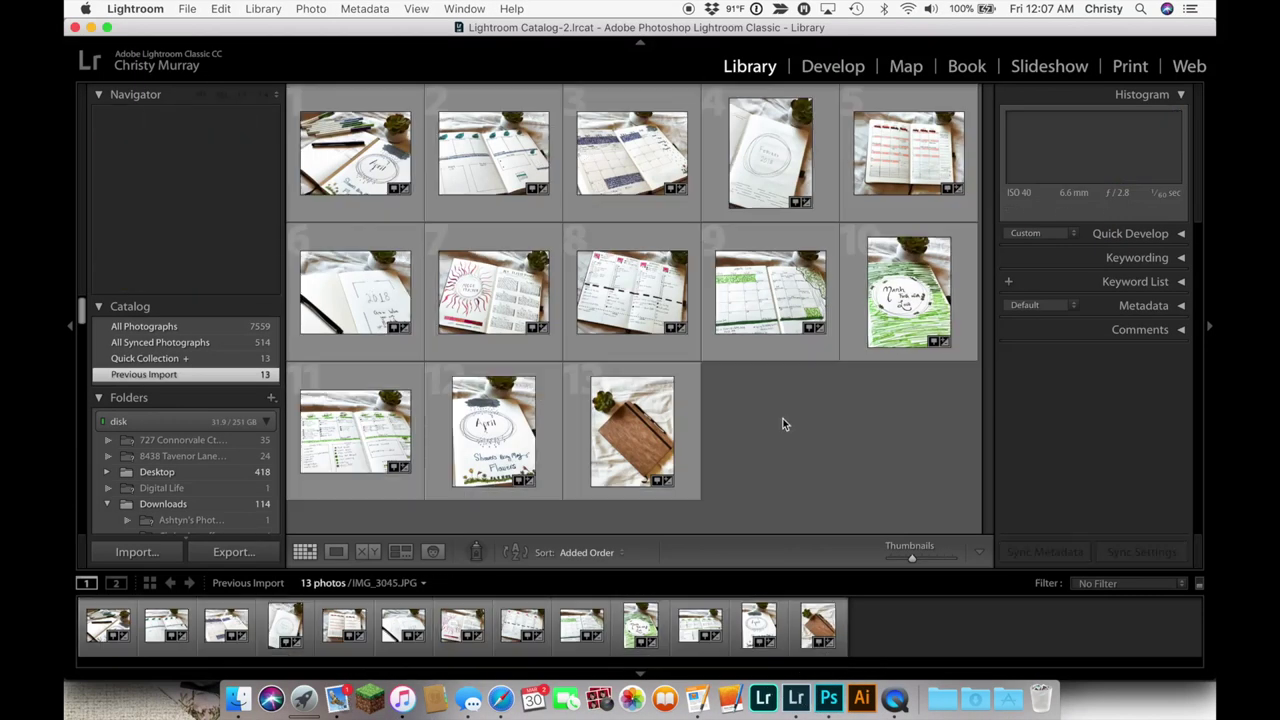
{"action": "left_click", "coordinate": [237, 699]}
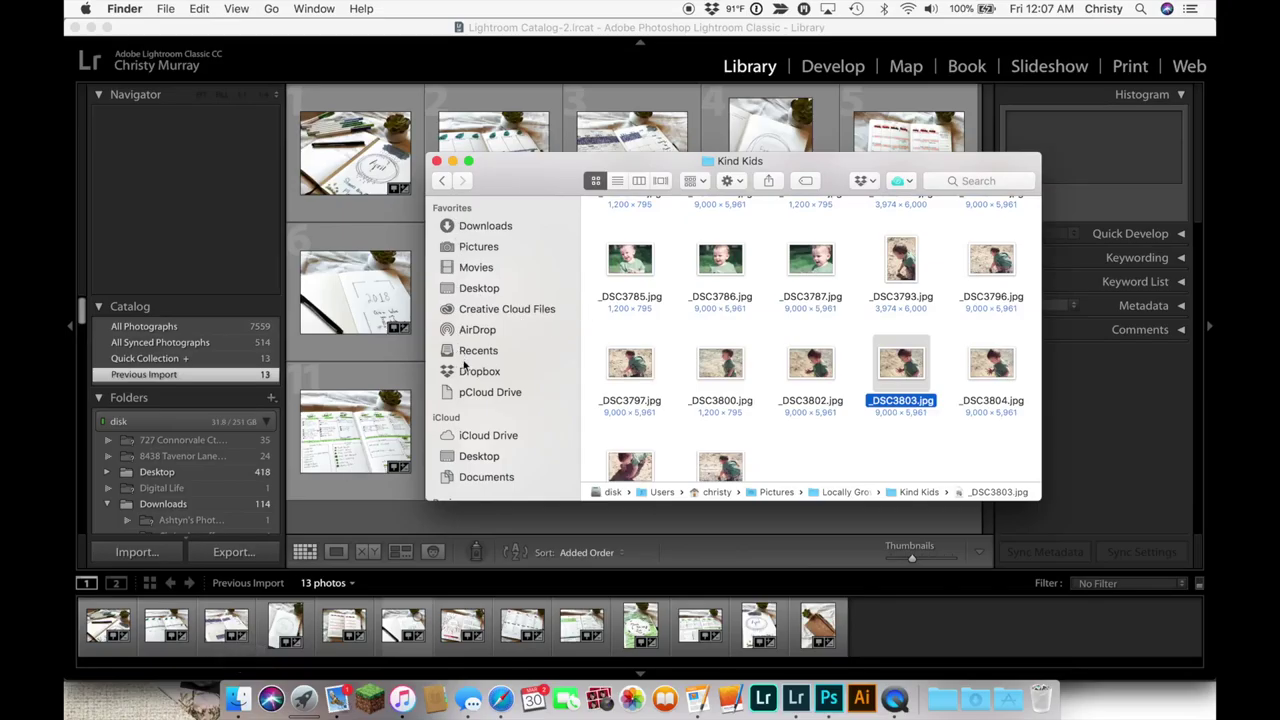
{"action": "left_click", "coordinate": [466, 249]}
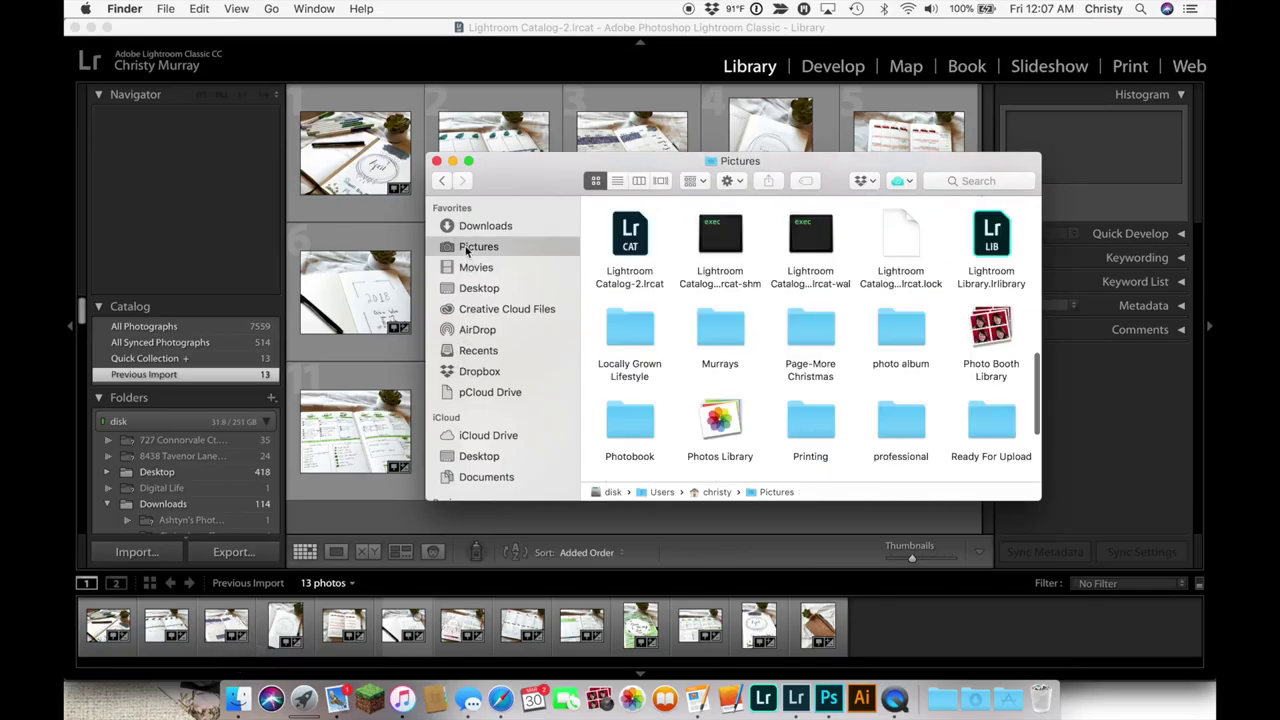
{"action": "scroll", "coordinate": [983, 398], "scroll_direction": "down", "scroll_amount": 3}
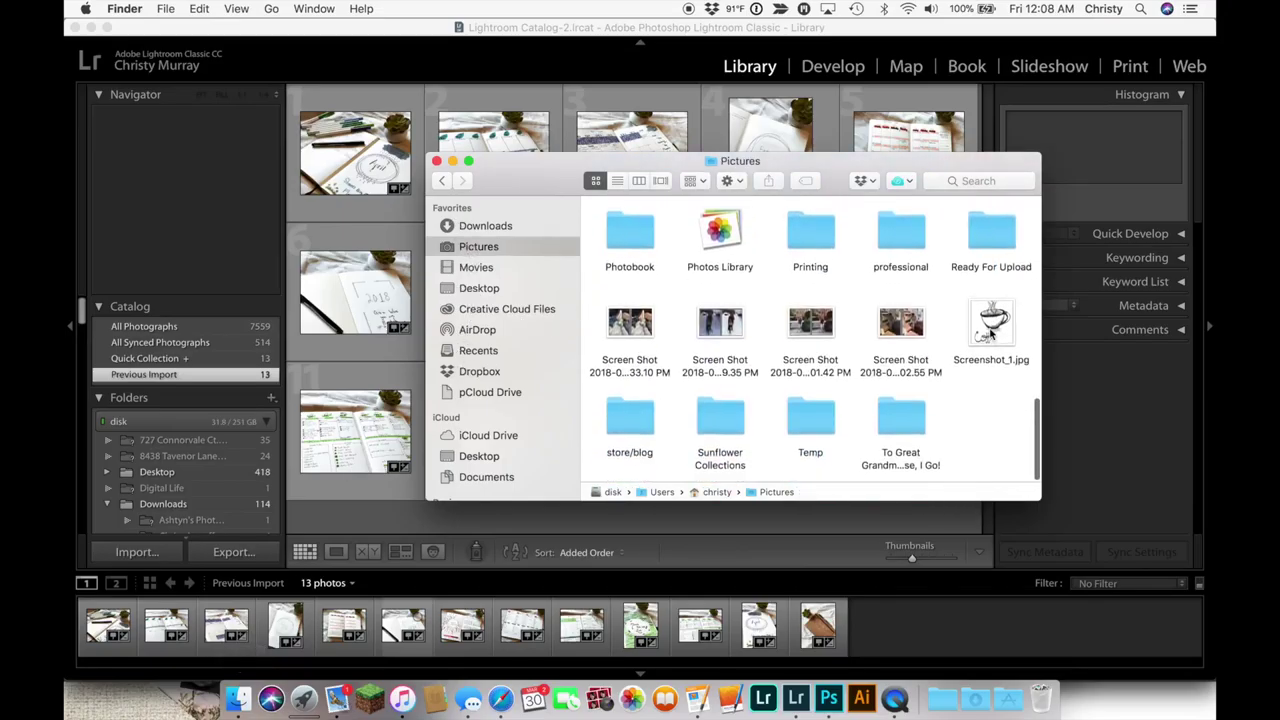
{"action": "scroll", "coordinate": [985, 342], "scroll_direction": "up", "scroll_amount": 5}
{"action": "scroll", "coordinate": [985, 342], "scroll_direction": "up", "scroll_amount": 10}
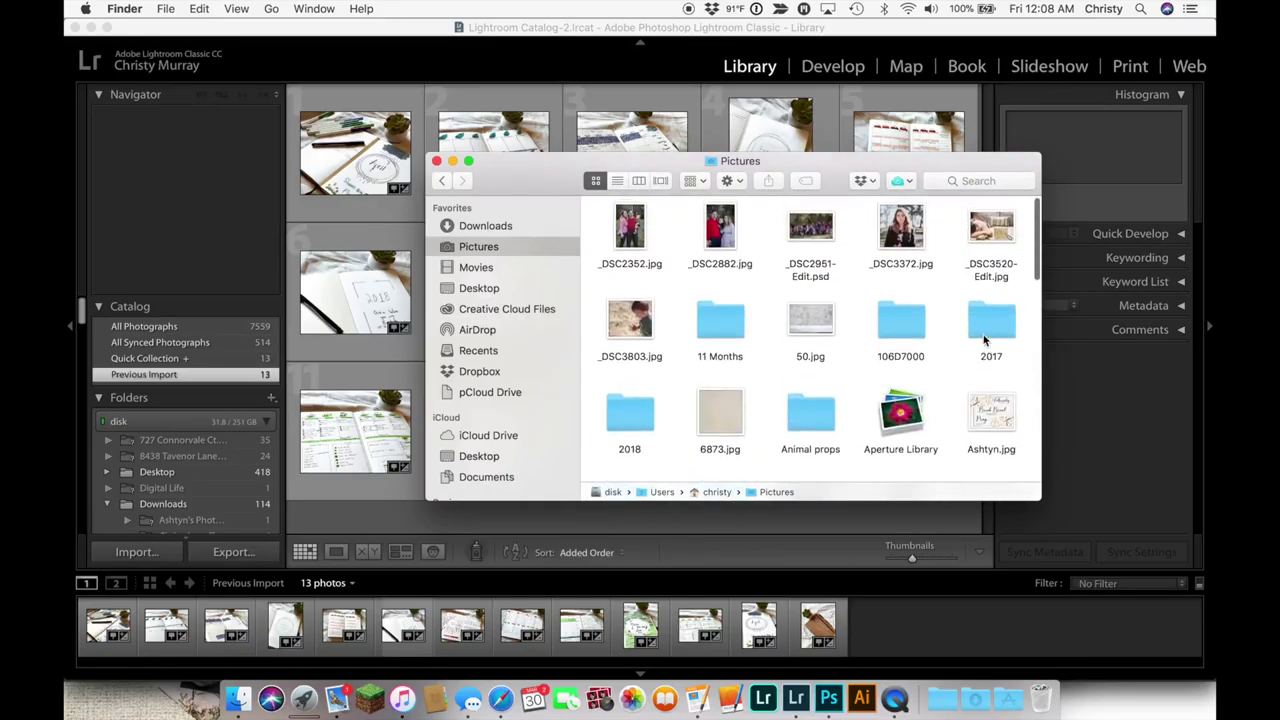
Step: Import _DSC3803.jpg by dropping it onto the Lightroom grid and confirming Import
{"action": "left_click_drag", "start_coordinate": [630, 322], "coordinate": [403, 487]}
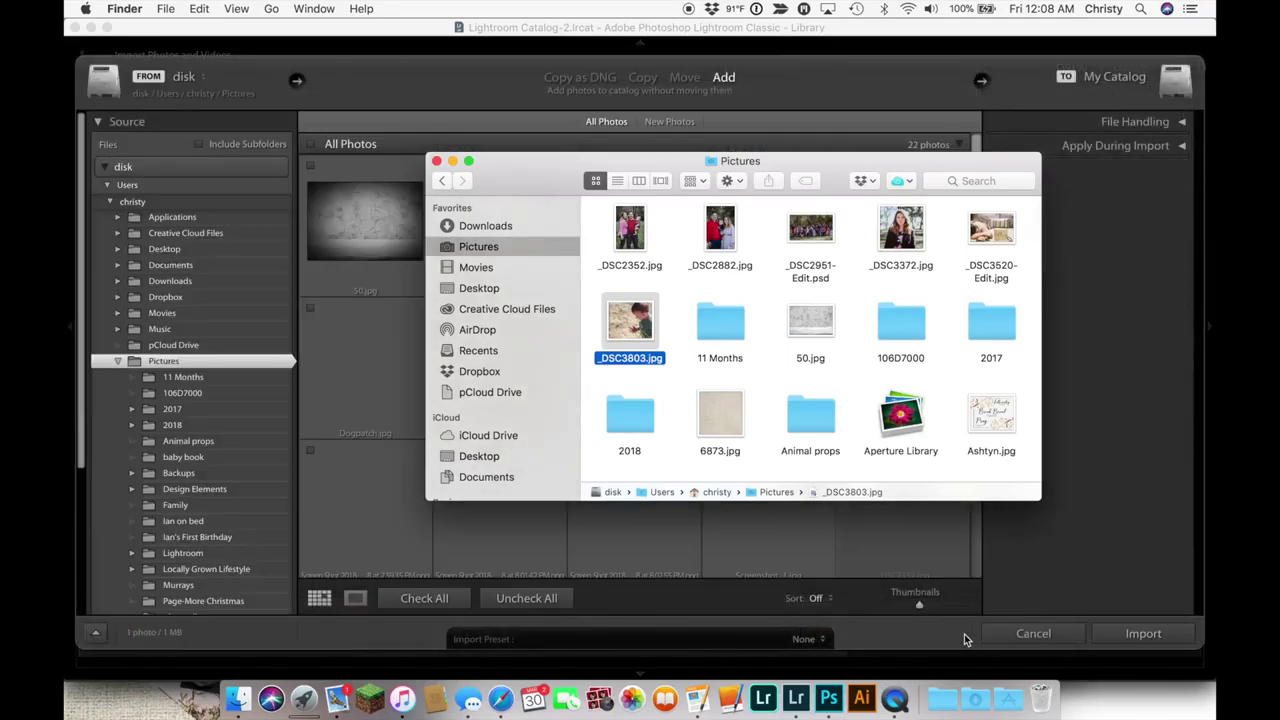
{"action": "left_click", "coordinate": [968, 633]}
{"action": "left_click", "coordinate": [1160, 638]}
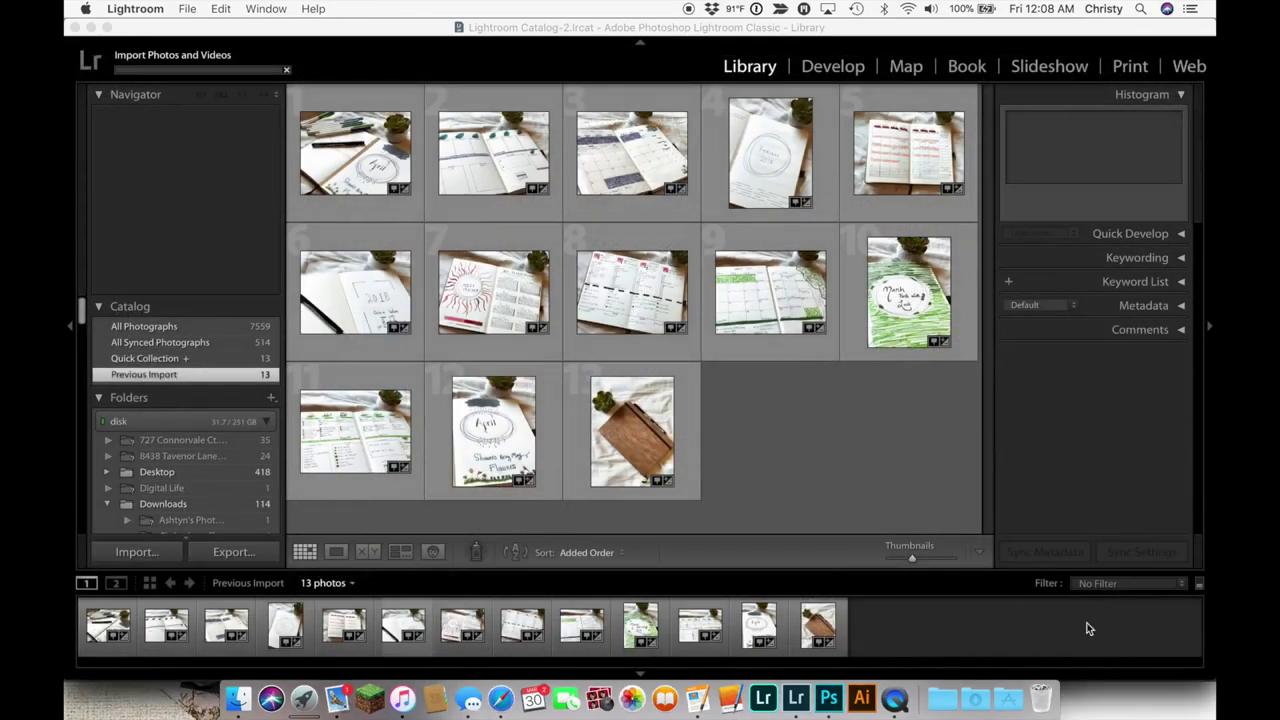
Step: In Develop, try the Rebrand 1 user preset, then apply Rebrand 2 for exposure +1.12
{"action": "left_click", "coordinate": [833, 67]}
{"action": "scroll", "coordinate": [205, 378], "scroll_direction": "down", "scroll_amount": 2}
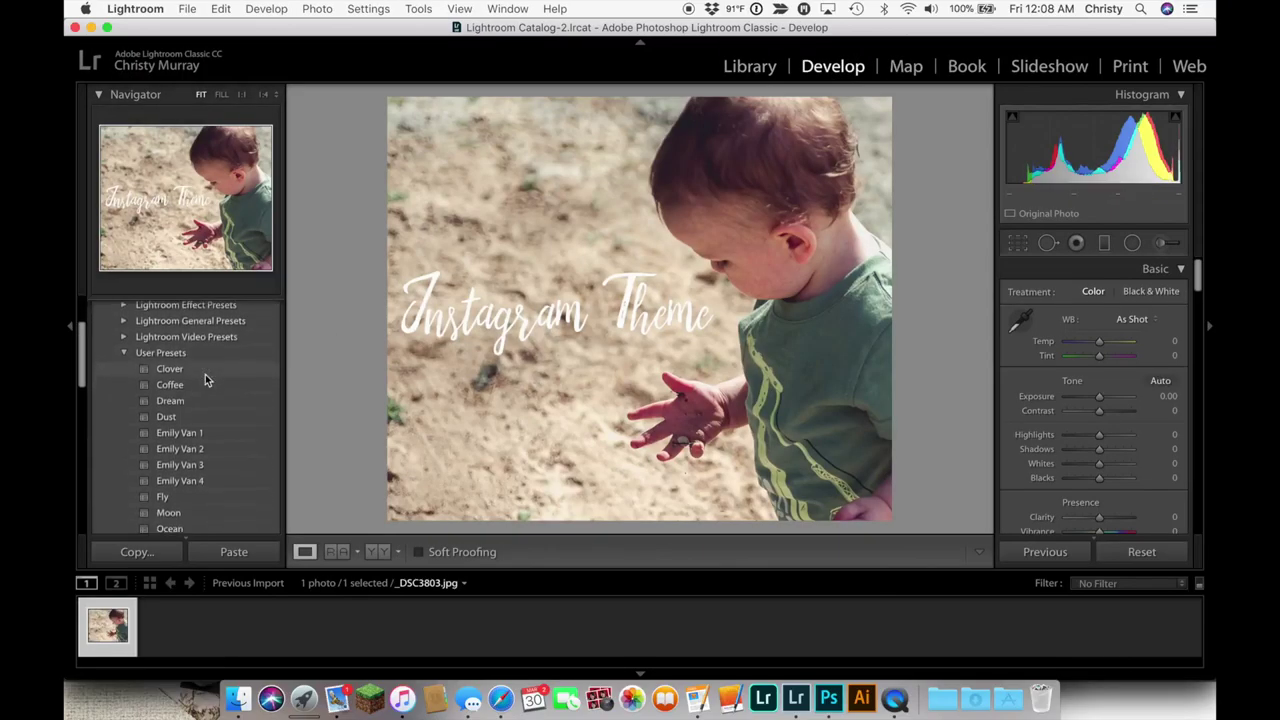
{"action": "scroll", "coordinate": [205, 380], "scroll_direction": "down", "scroll_amount": 3}
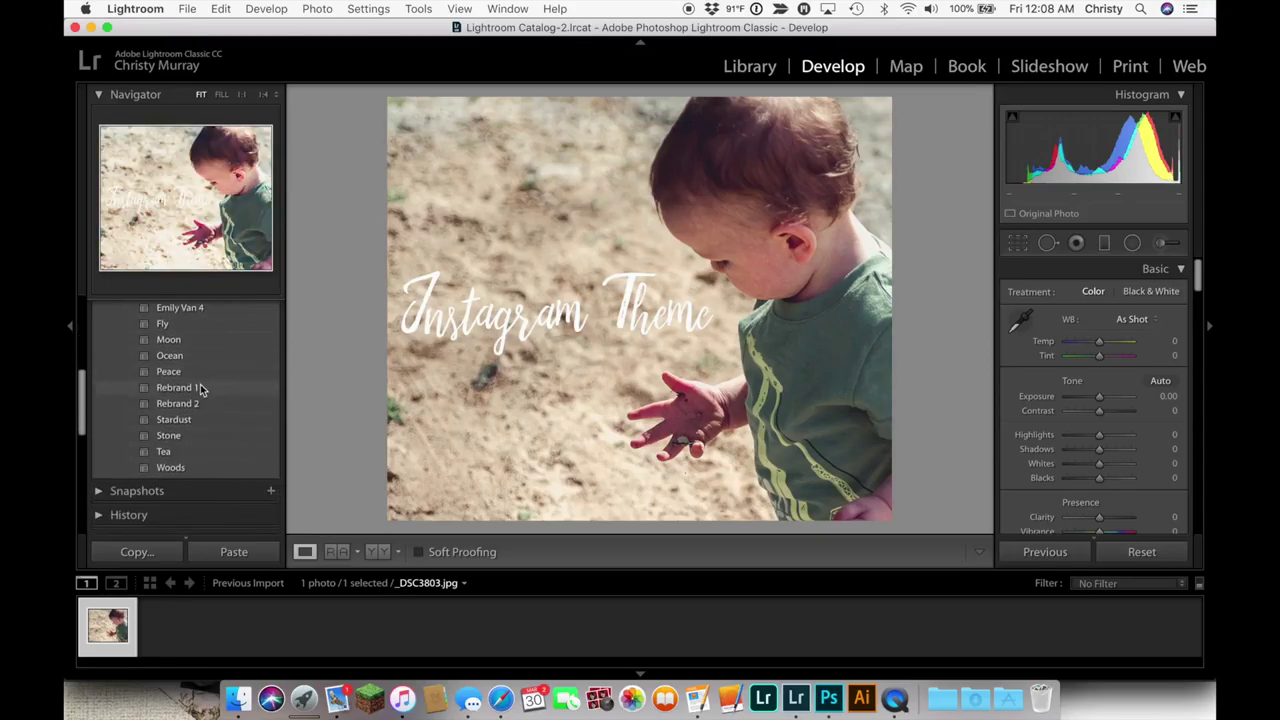
{"action": "left_click", "coordinate": [198, 388]}
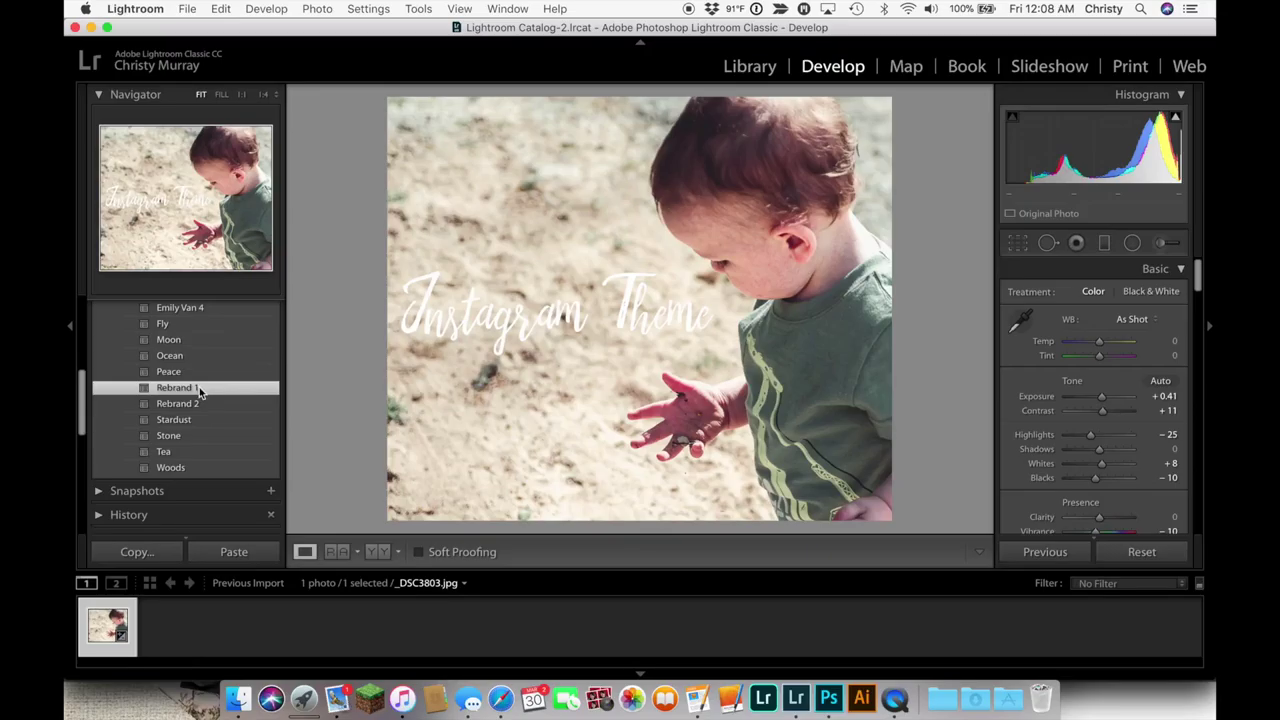
{"action": "left_click", "coordinate": [195, 404]}
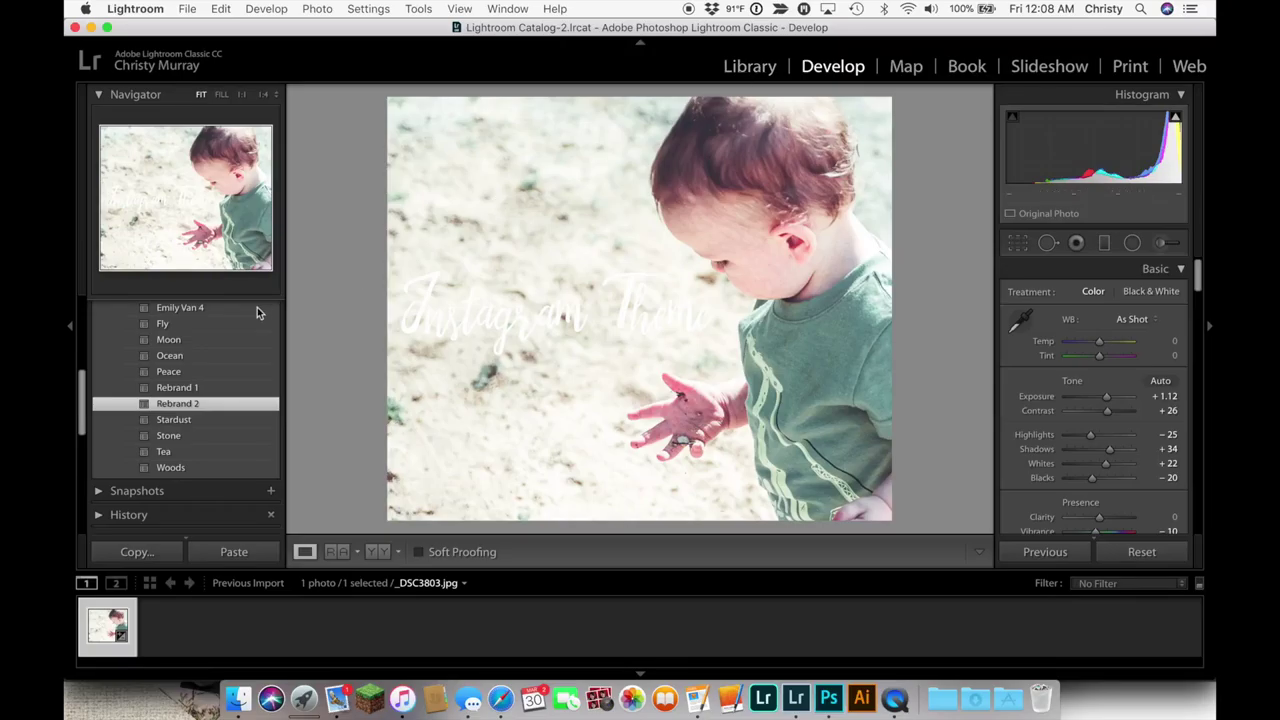
{"action": "scroll", "coordinate": [228, 325], "scroll_direction": "down", "scroll_amount": 10}
Step: Start a Smart Collection, cancel it, and reopen the Collections add options
{"action": "scroll", "coordinate": [228, 328], "scroll_direction": "down", "scroll_amount": 1}
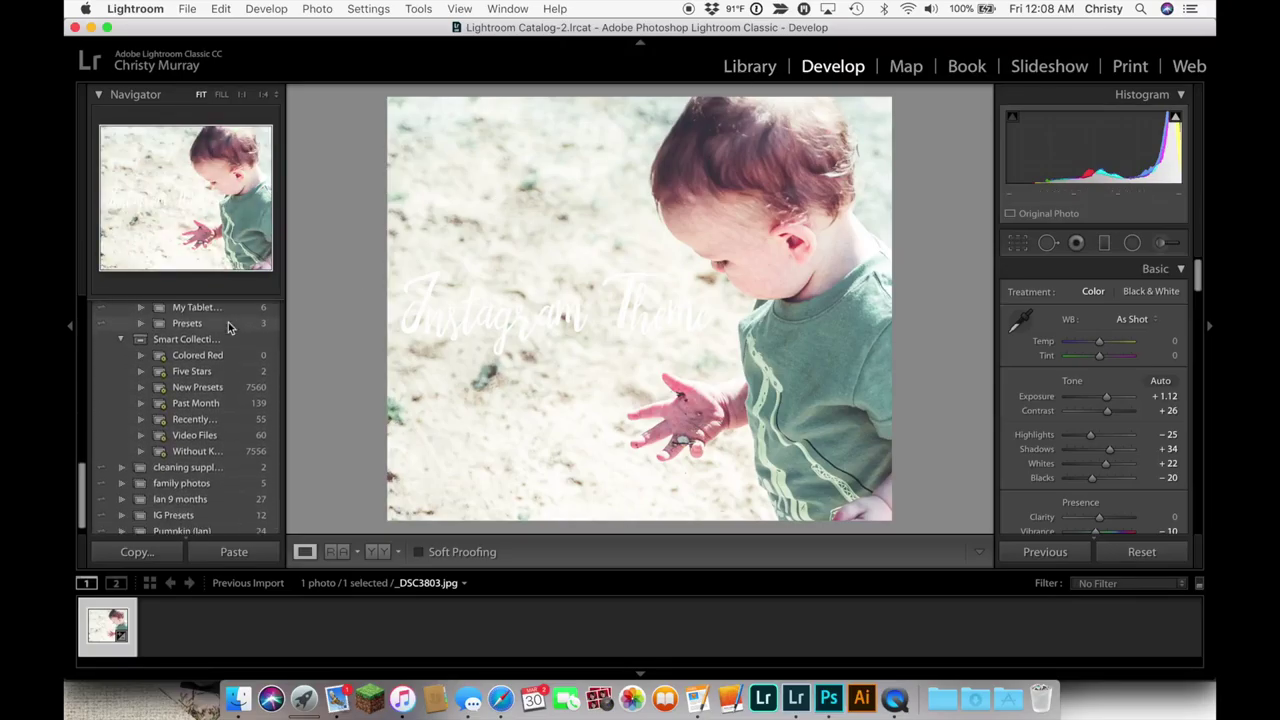
{"action": "scroll", "coordinate": [228, 327], "scroll_direction": "down", "scroll_amount": 1}
{"action": "scroll", "coordinate": [228, 327], "scroll_direction": "up", "scroll_amount": 10}
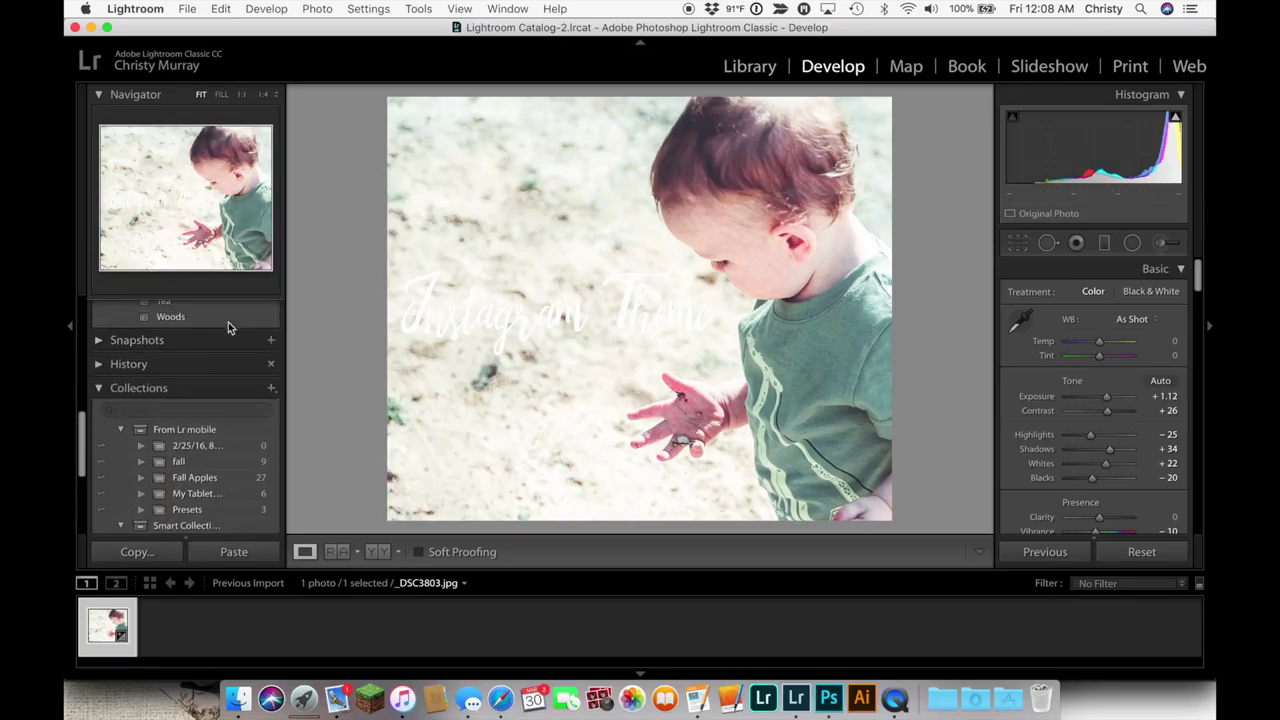
{"action": "left_click", "coordinate": [271, 399]}
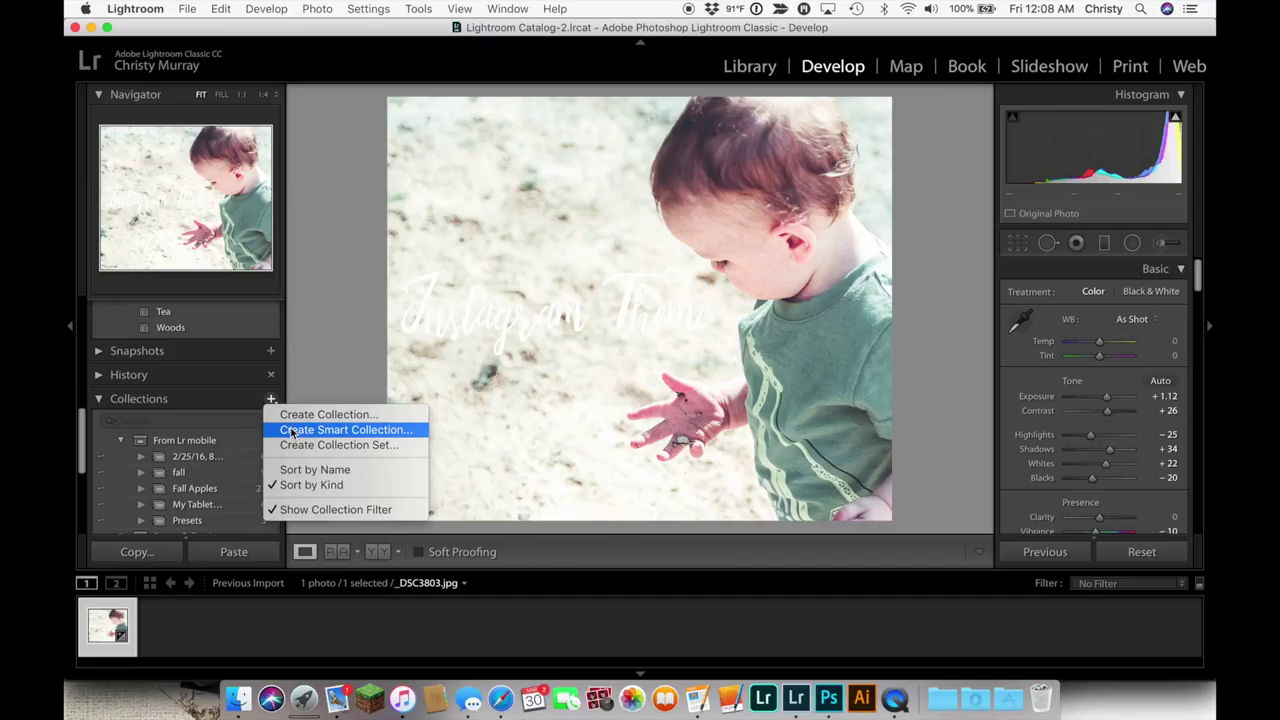
{"action": "left_click", "coordinate": [293, 431]}
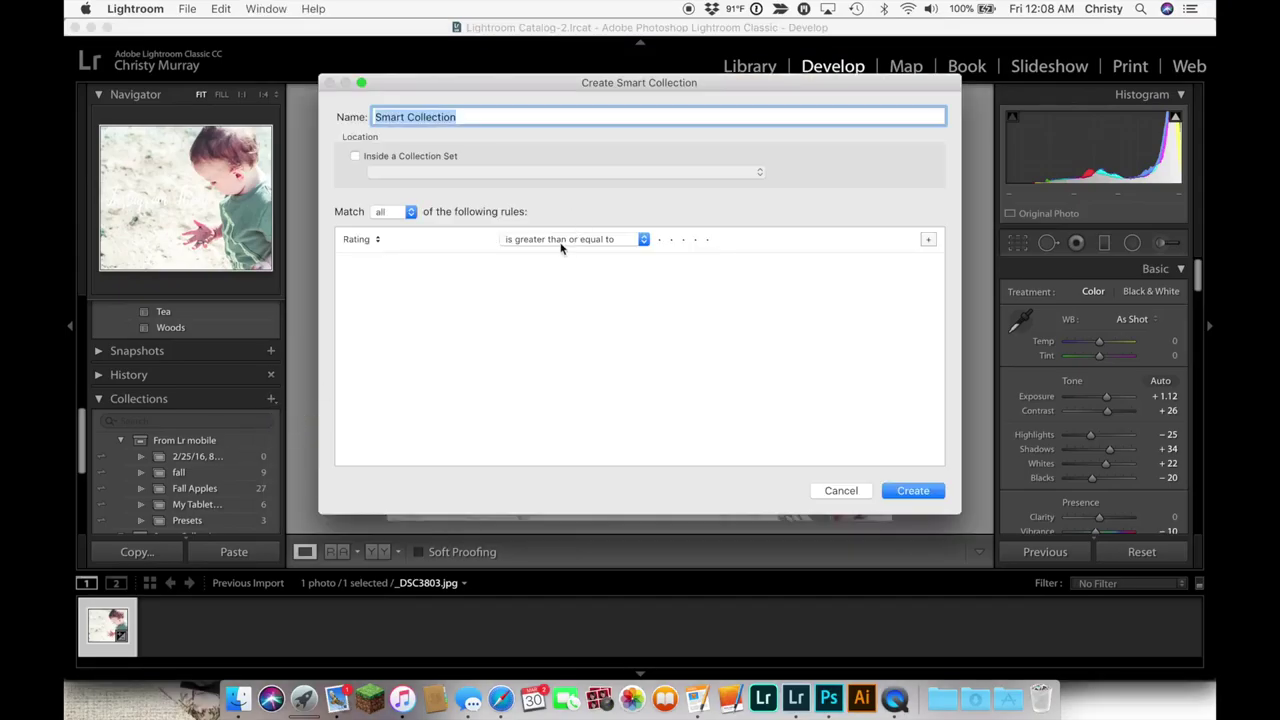
{"action": "left_click", "coordinate": [627, 173]}
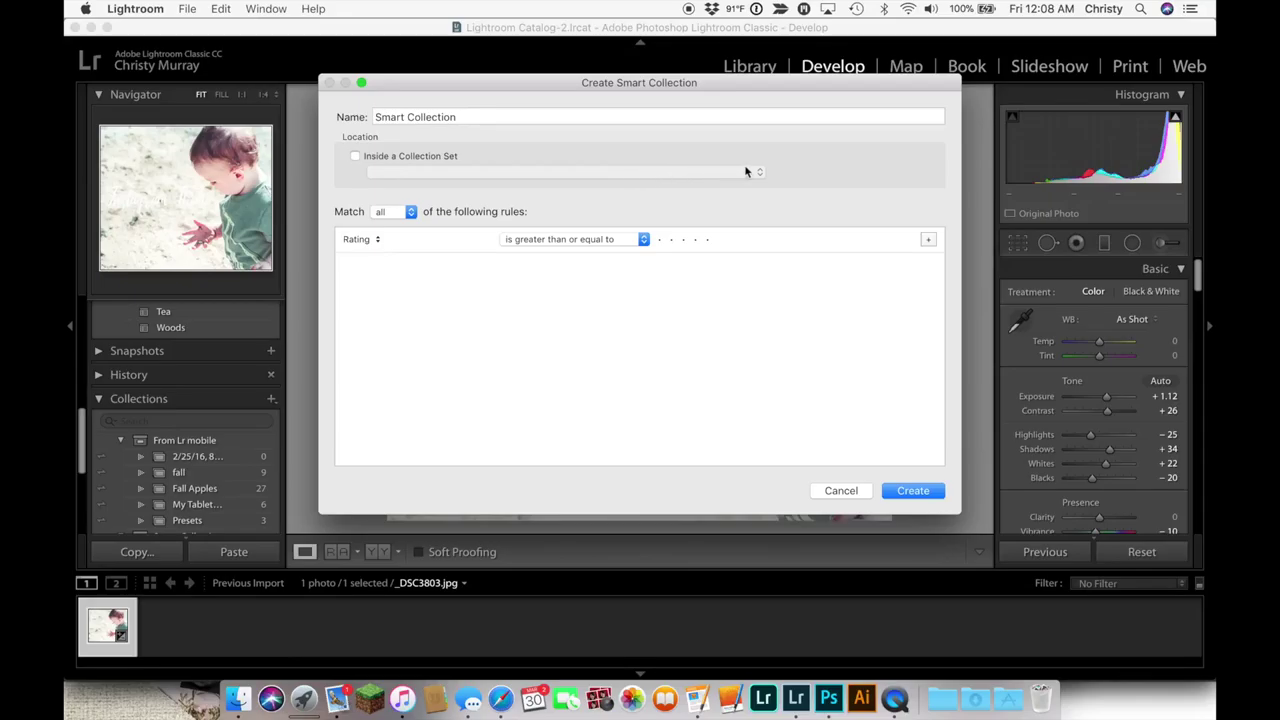
{"action": "left_click", "coordinate": [843, 490]}
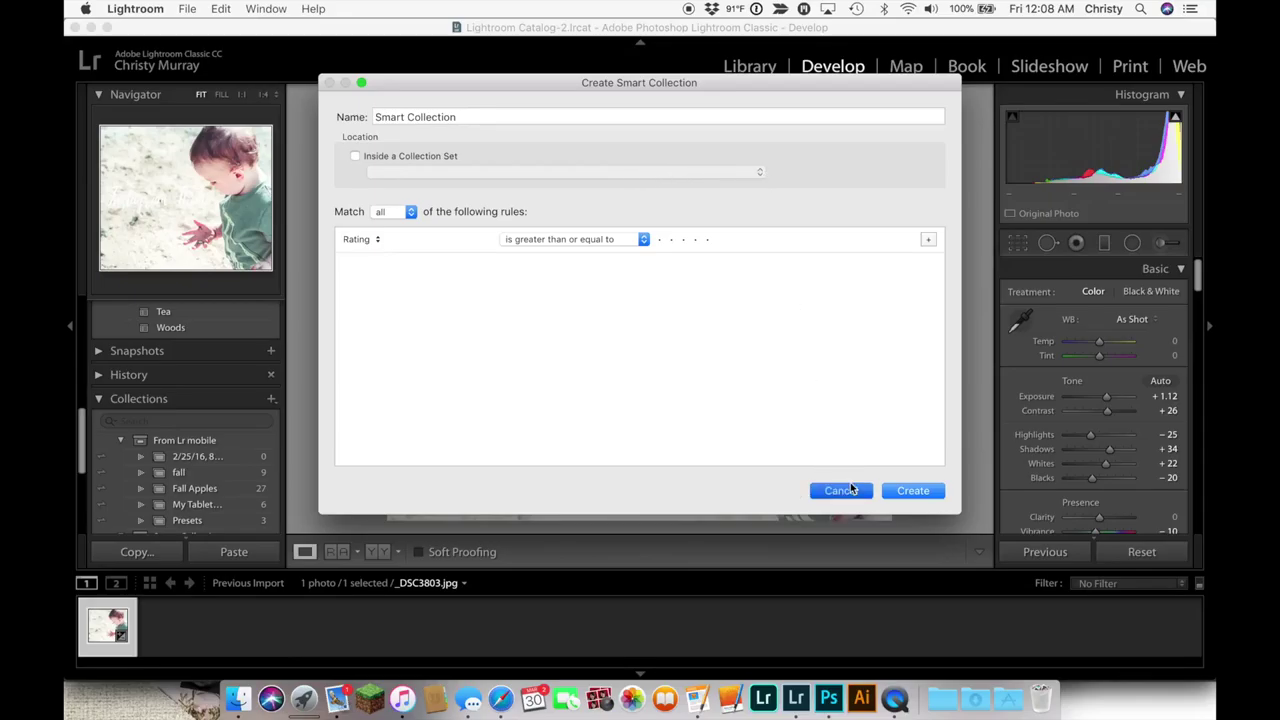
{"action": "left_click", "coordinate": [270, 399]}
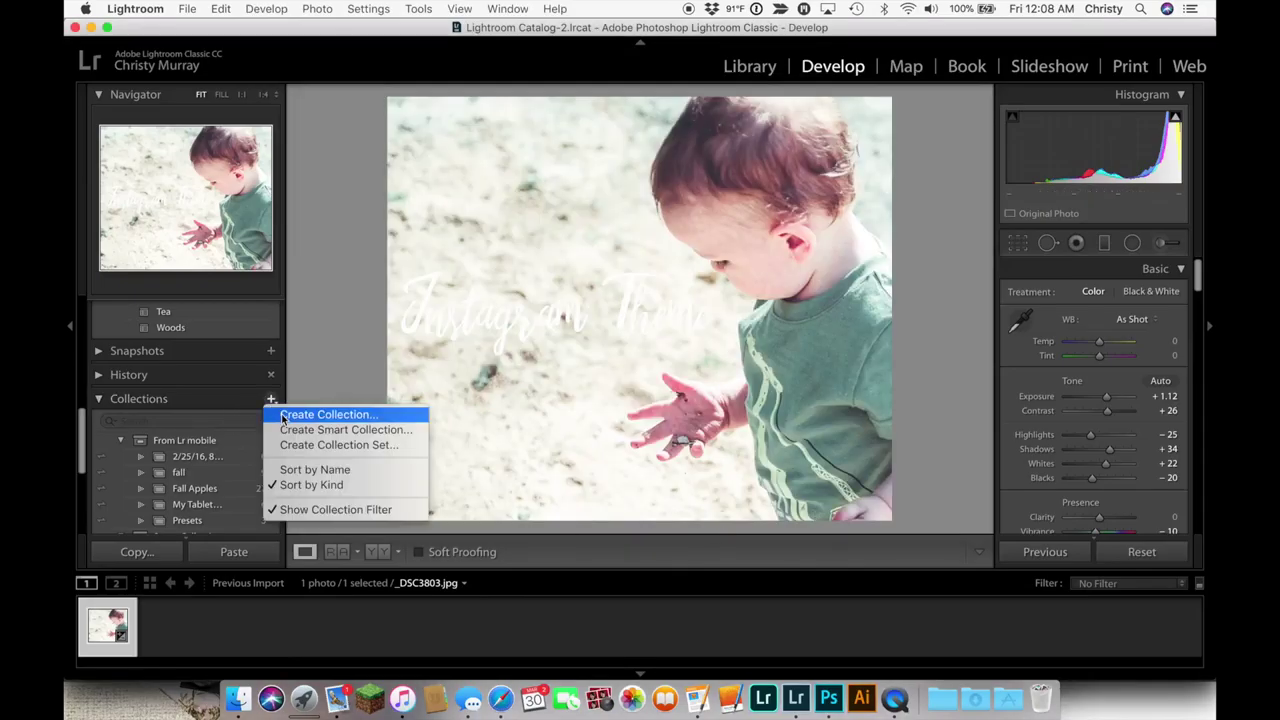
{"action": "left_click", "coordinate": [320, 414]}
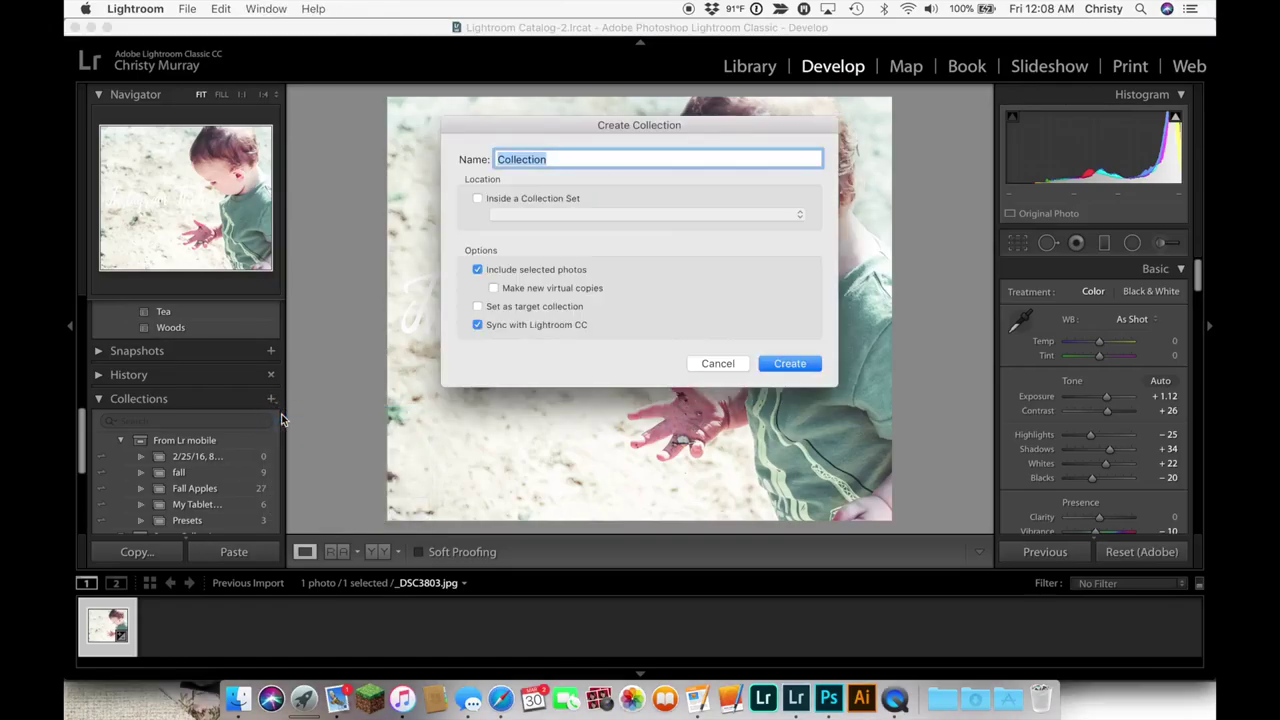
{"action": "type", "text": "Insta"}
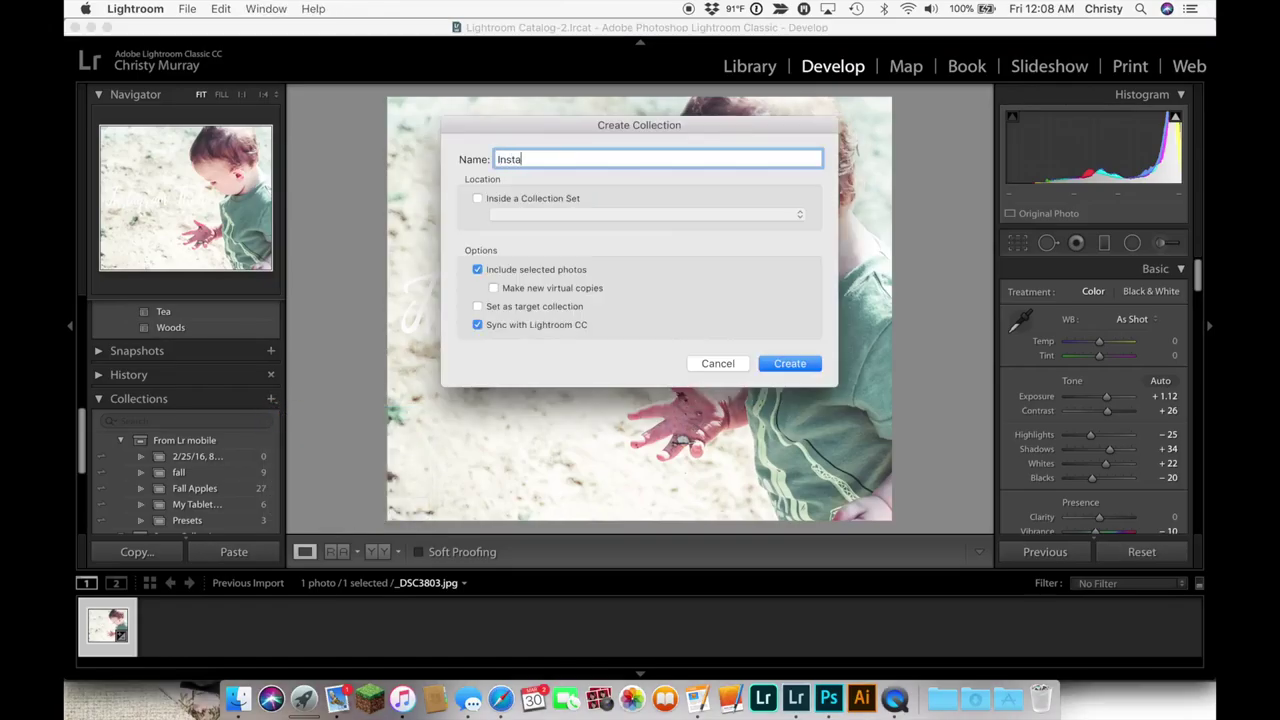
{"action": "type", "text": "gram Presets"}
{"action": "left_click", "coordinate": [715, 369]}
{"action": "scroll", "coordinate": [170, 463], "scroll_direction": "down", "scroll_amount": 5}
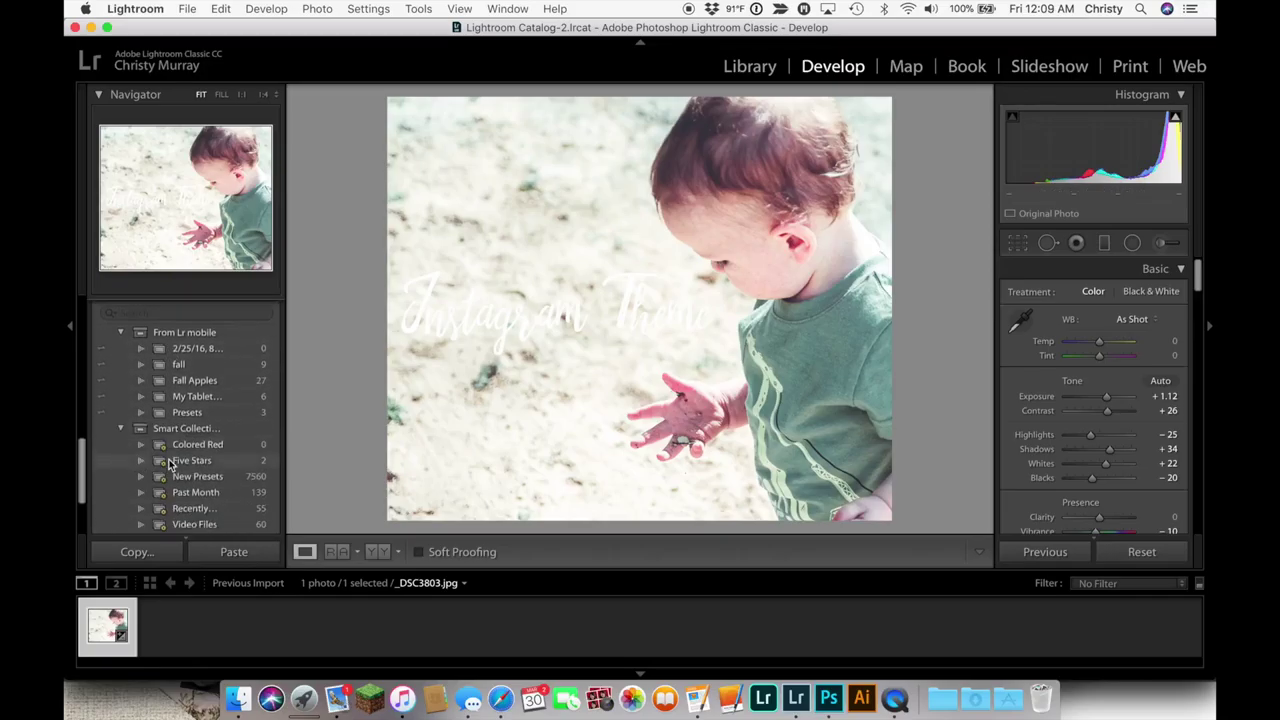
{"action": "scroll", "coordinate": [170, 463], "scroll_direction": "down", "scroll_amount": 3}
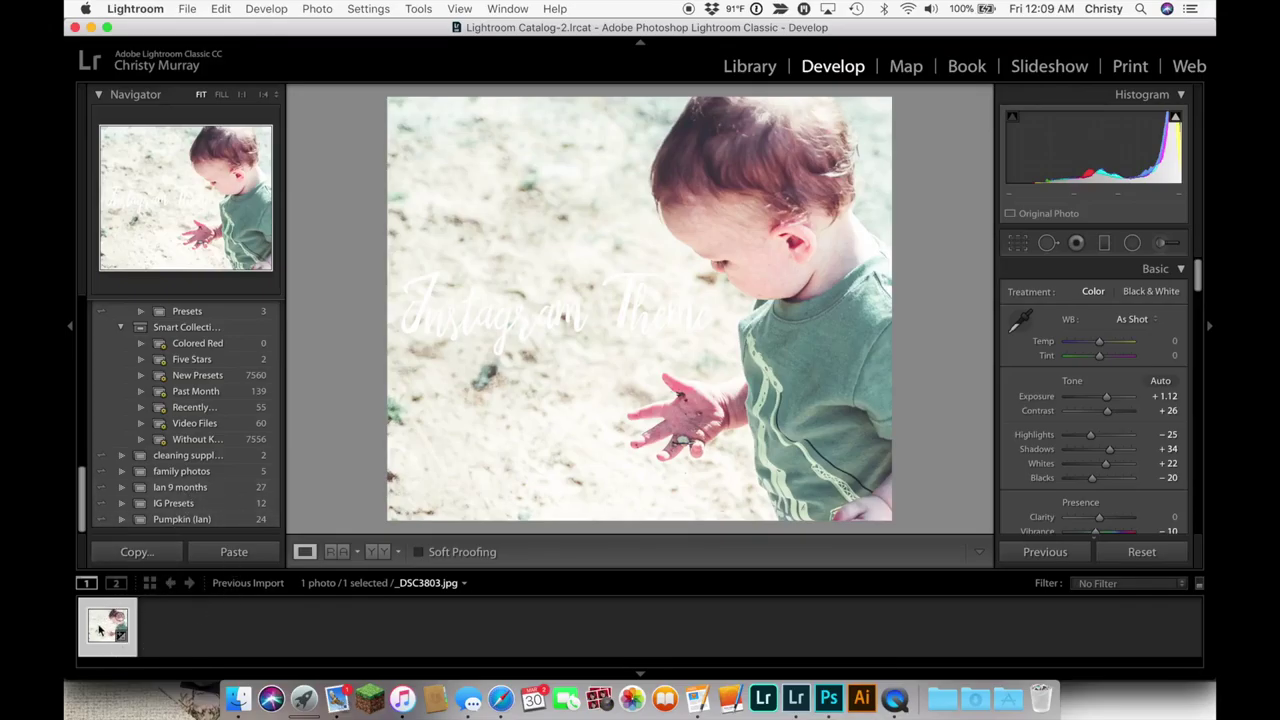
{"action": "left_click_drag", "start_coordinate": [100, 628], "coordinate": [193, 503]}
Step: View the Woods and Tea images in IG Presets, reselect the toddler photo, and check sync
{"action": "left_click", "coordinate": [192, 504]}
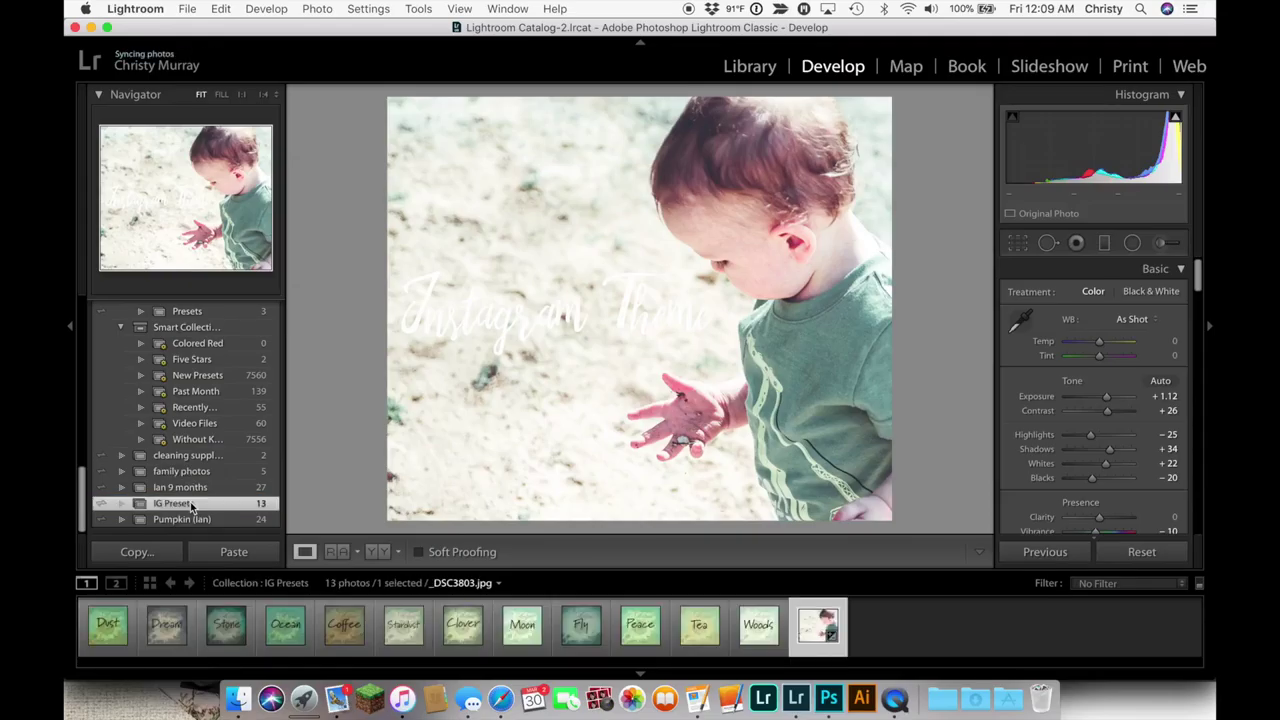
{"action": "left_click", "coordinate": [760, 628]}
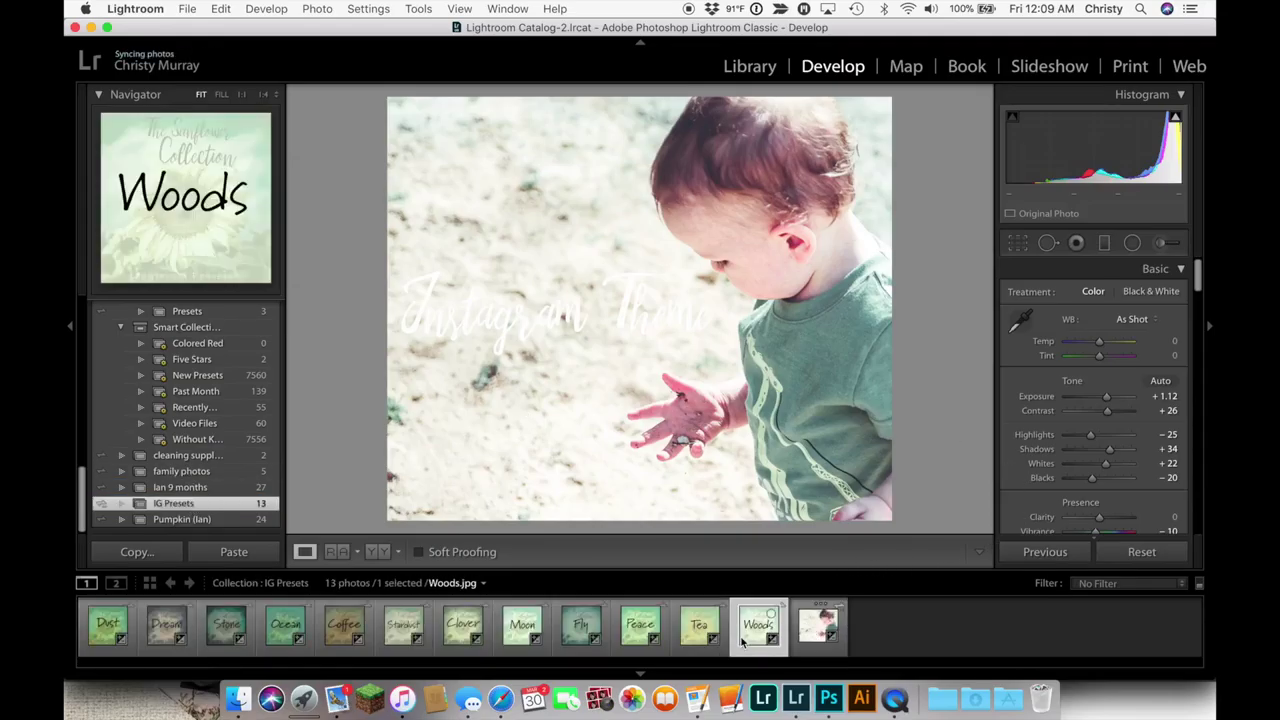
{"action": "left_click", "coordinate": [685, 630]}
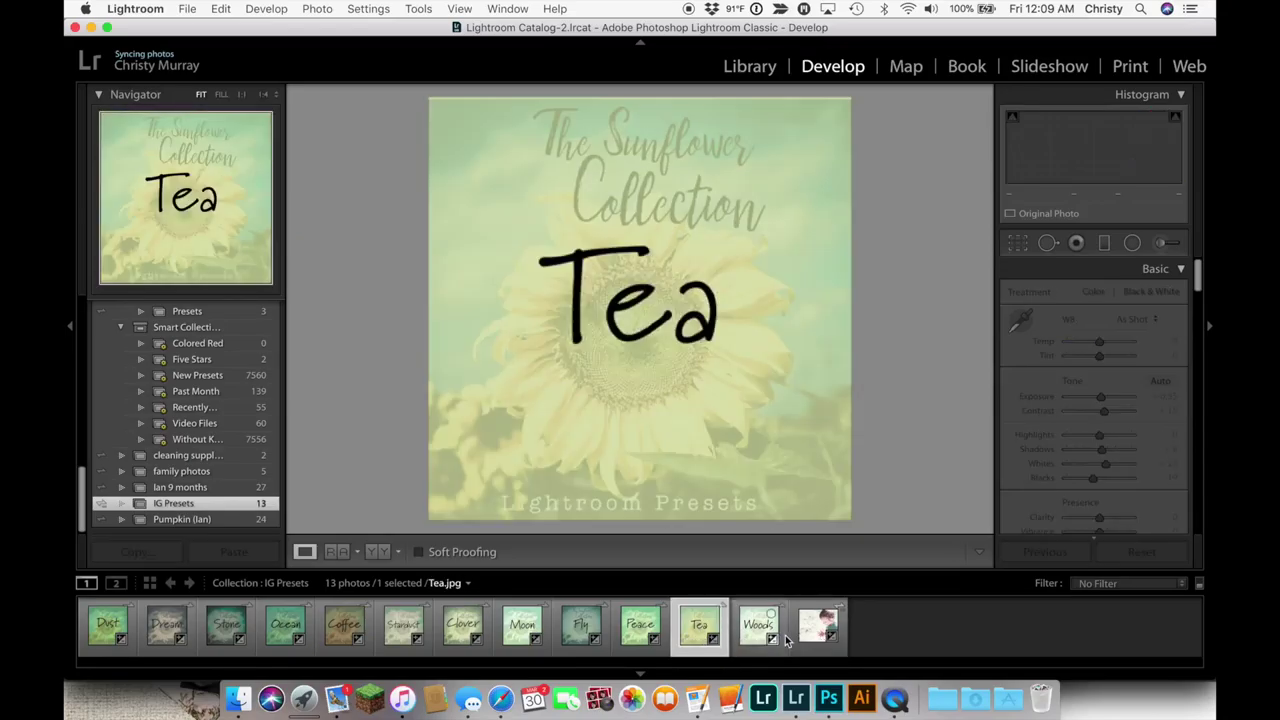
{"action": "left_click", "coordinate": [818, 628]}
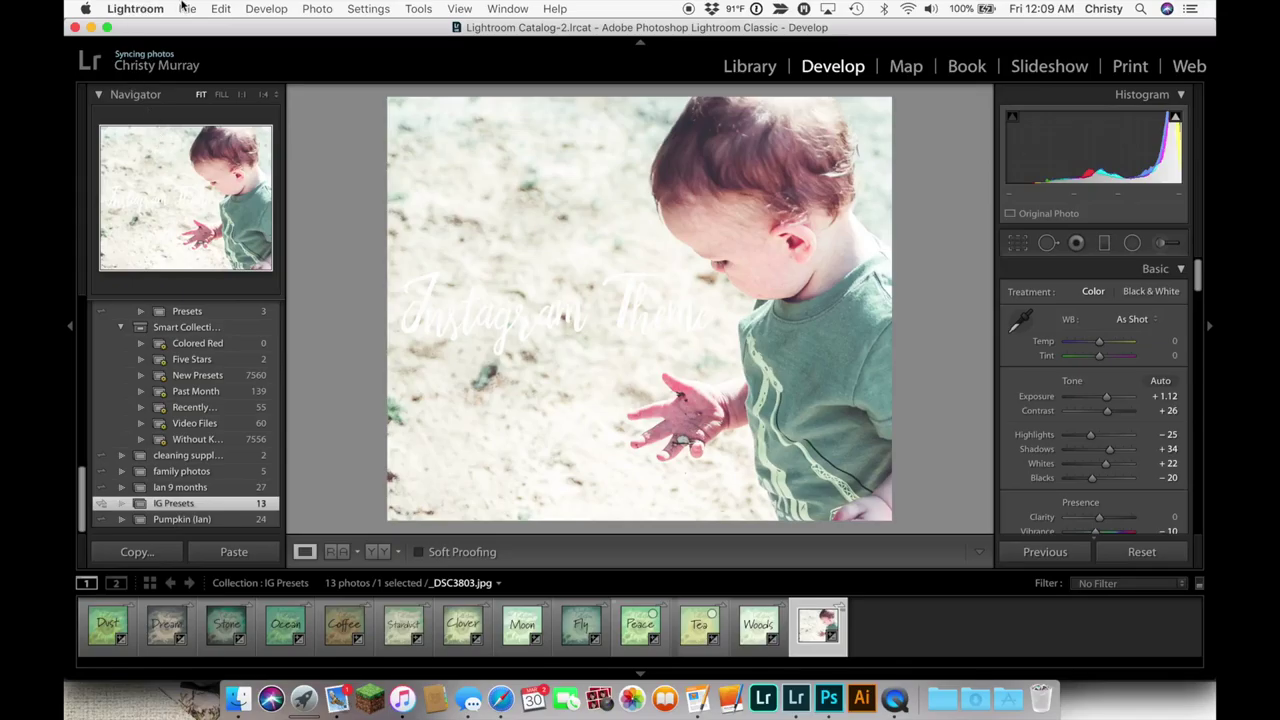
{"action": "left_click", "coordinate": [145, 60]}
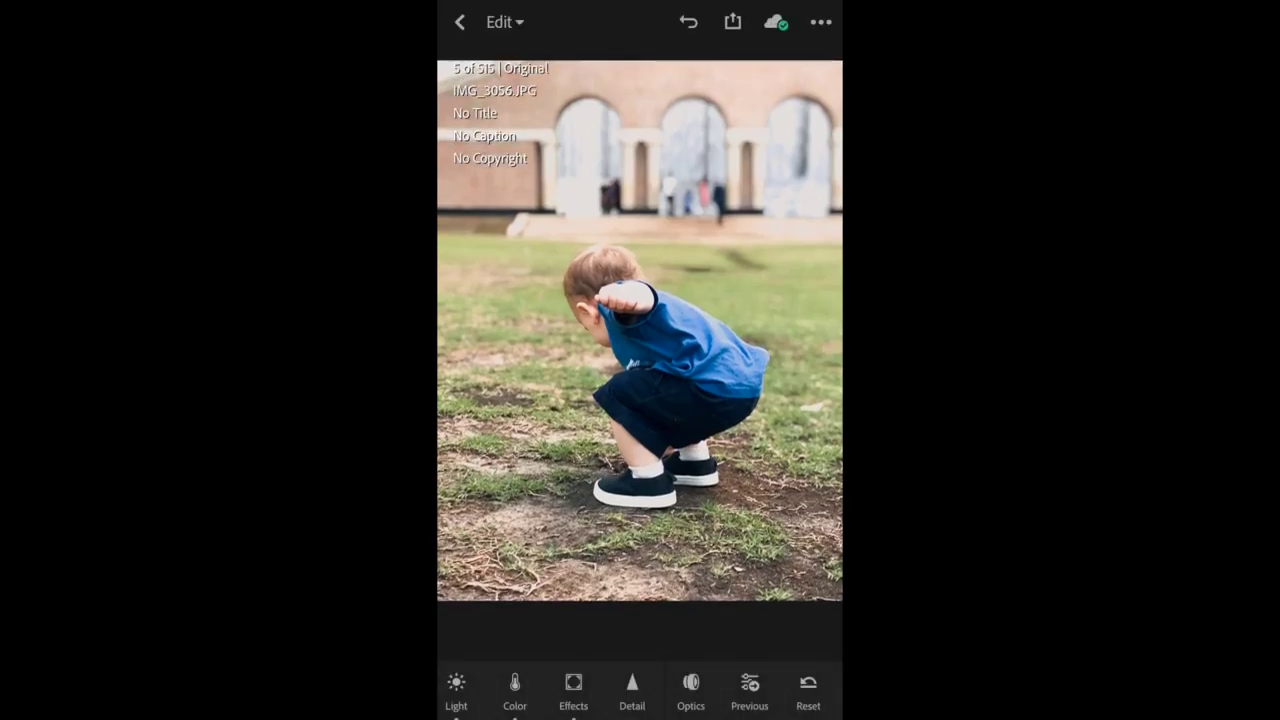
Step: Reset IMG_3056.JPG to its state when opened and return to All Photos
{"action": "left_click", "coordinate": [808, 690]}
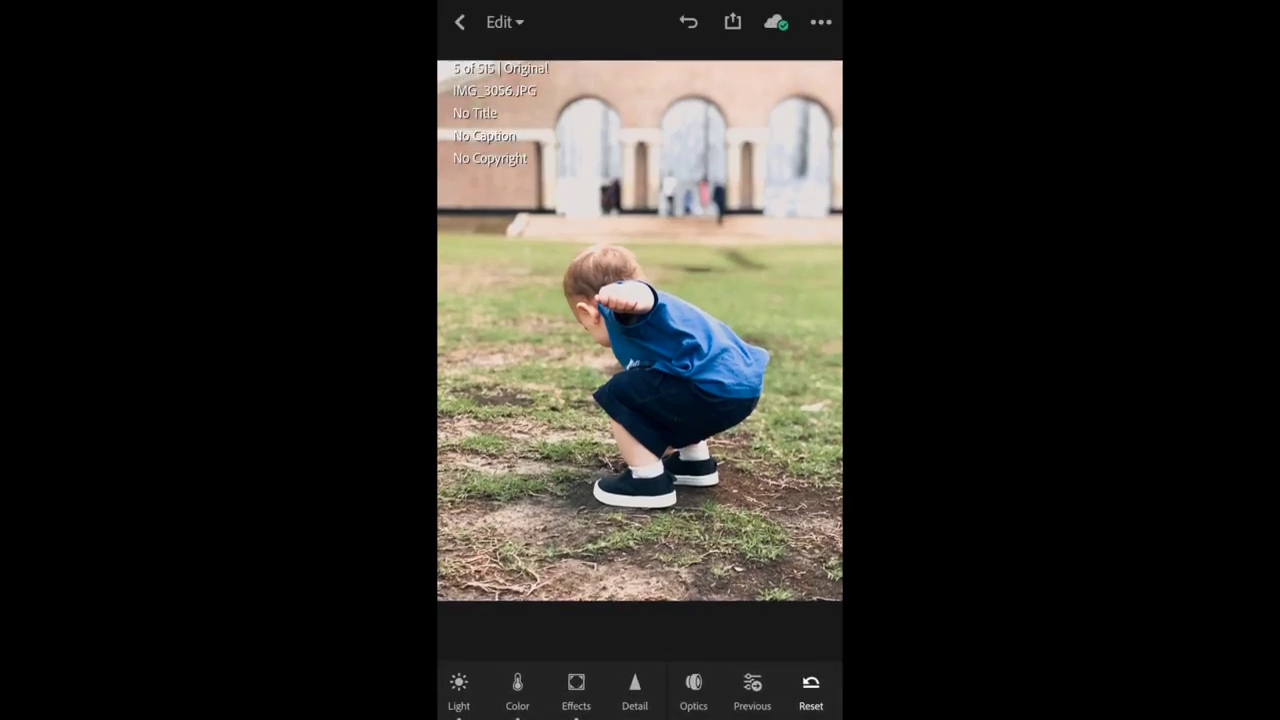
{"action": "left_click", "coordinate": [767, 627]}
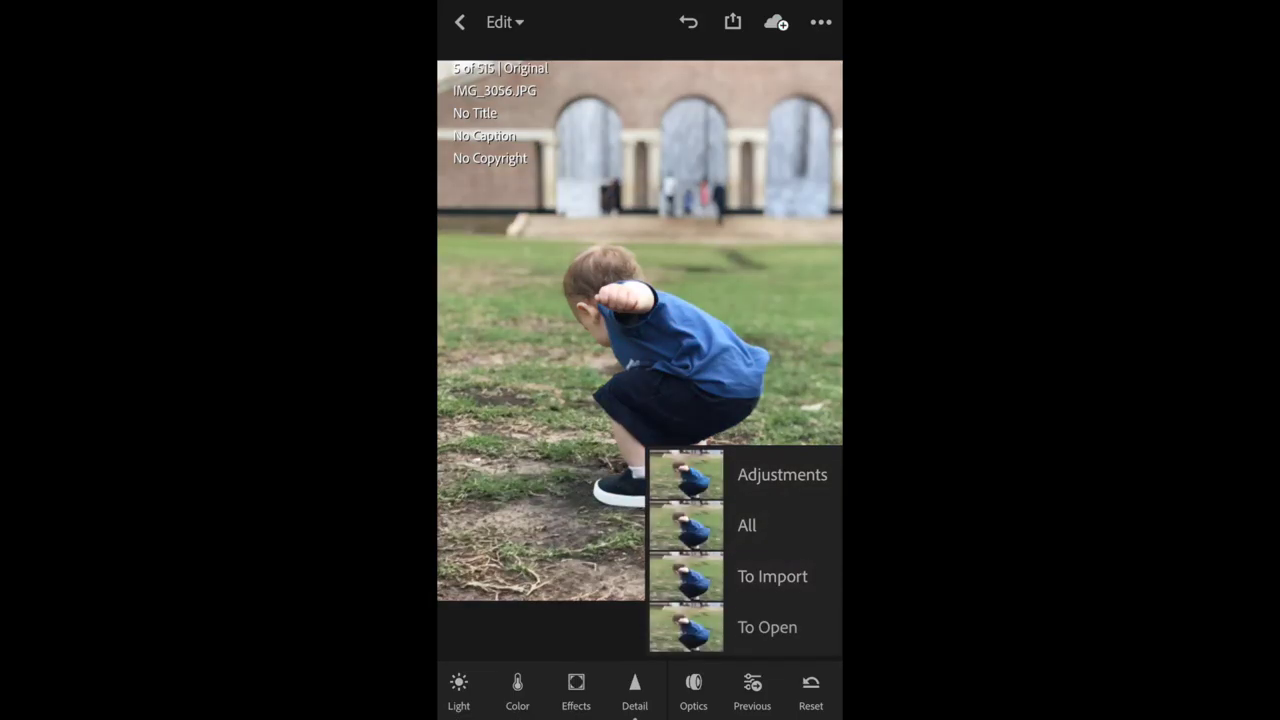
{"action": "left_click", "coordinate": [459, 22]}
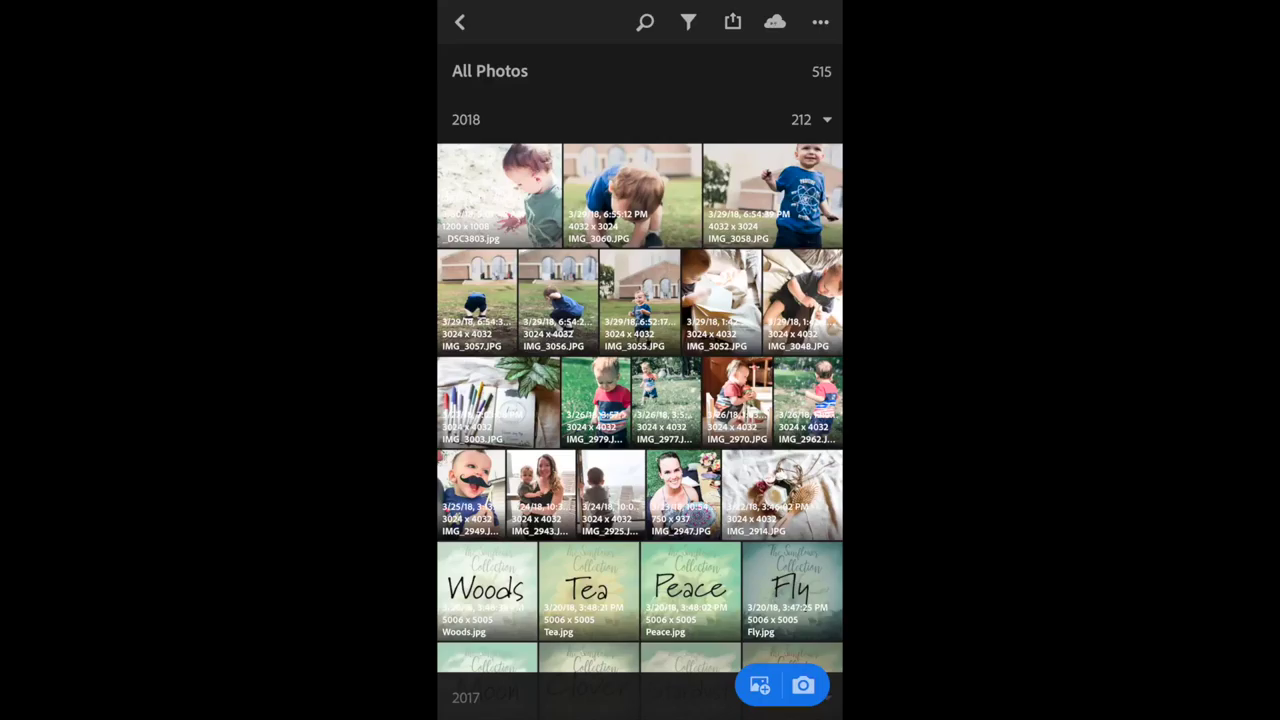
Step: Copy all edit settings from _DSC3803.jpg, then reopen IMG_3056.JPG
{"action": "left_click", "coordinate": [499, 195]}
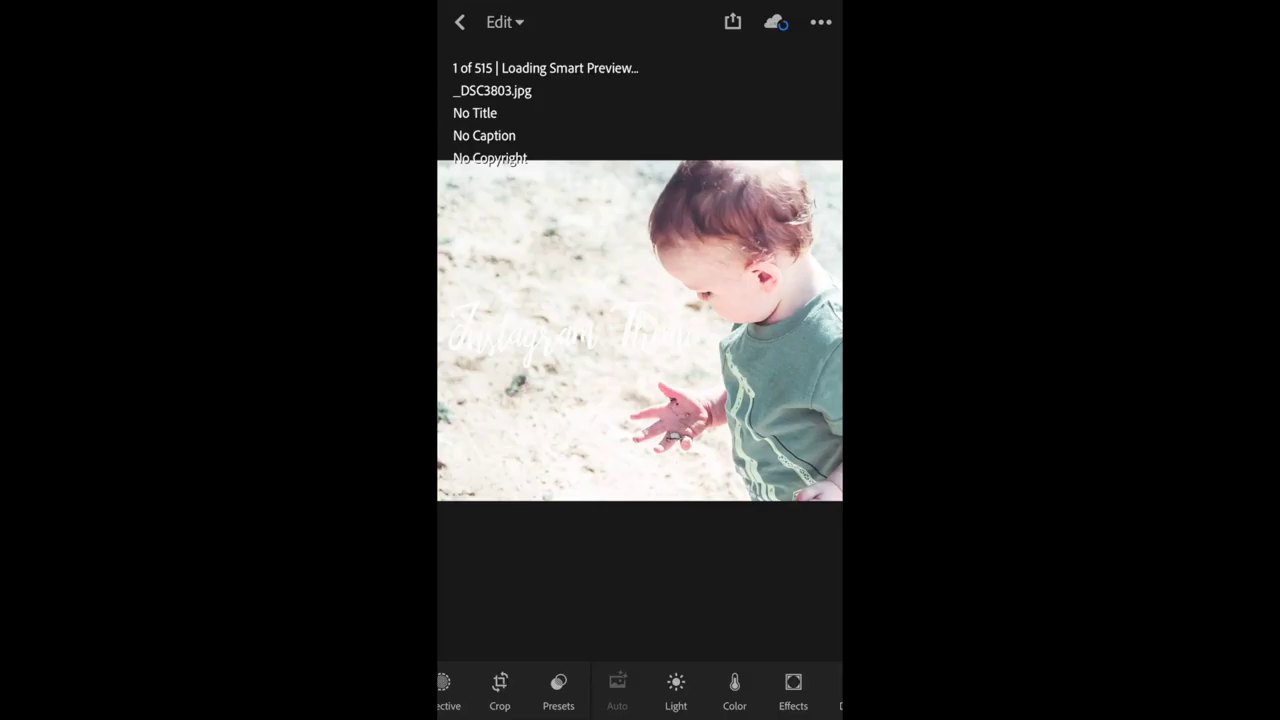
{"action": "left_click", "coordinate": [820, 22]}
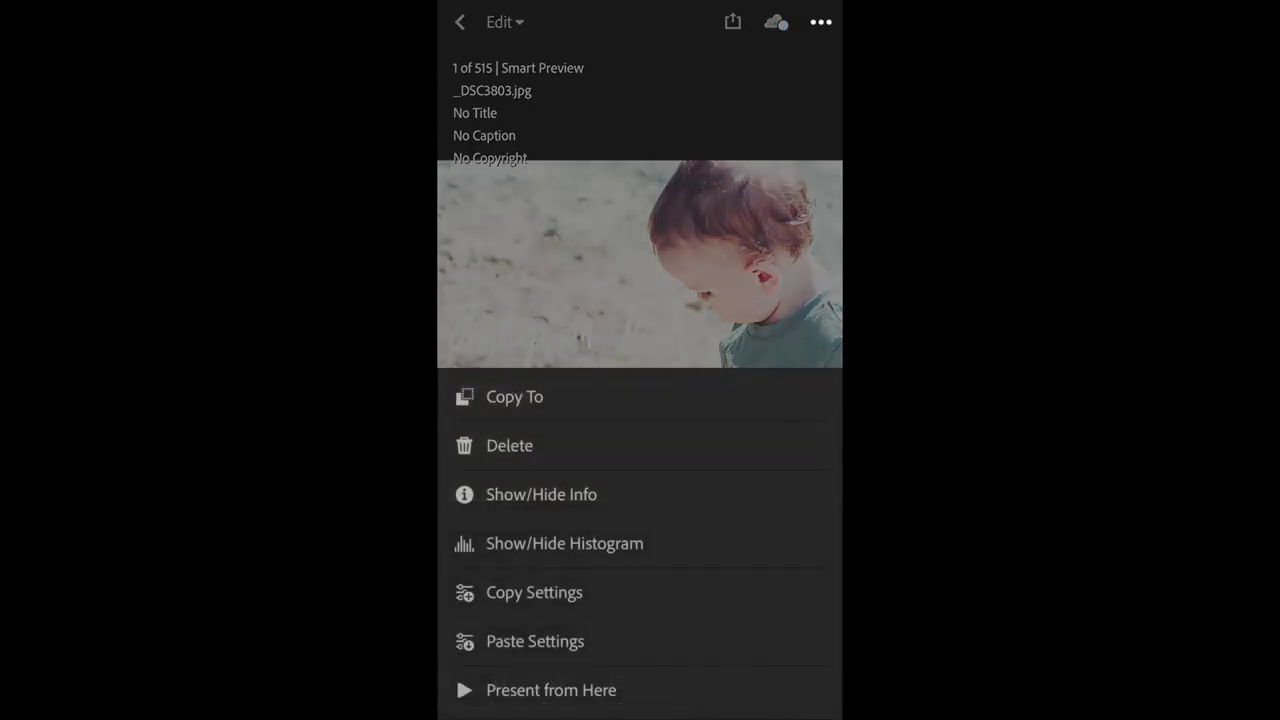
{"action": "left_click", "coordinate": [534, 592]}
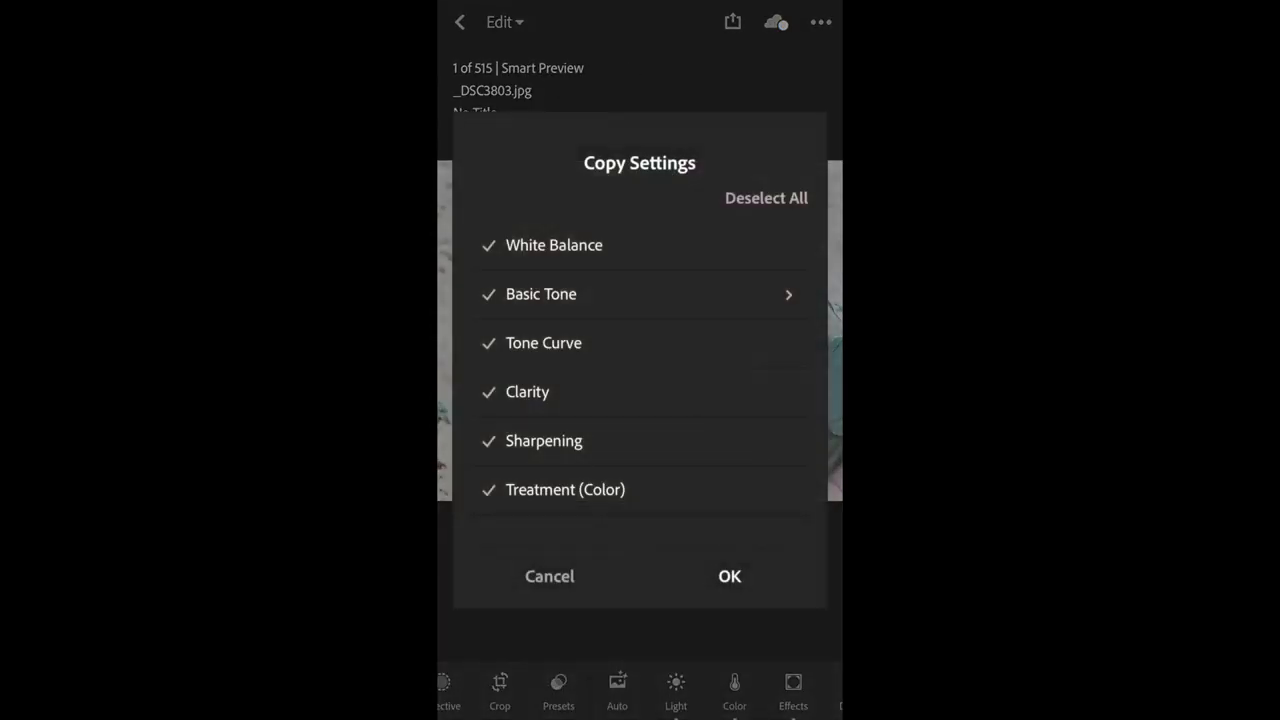
{"action": "left_click", "coordinate": [730, 576]}
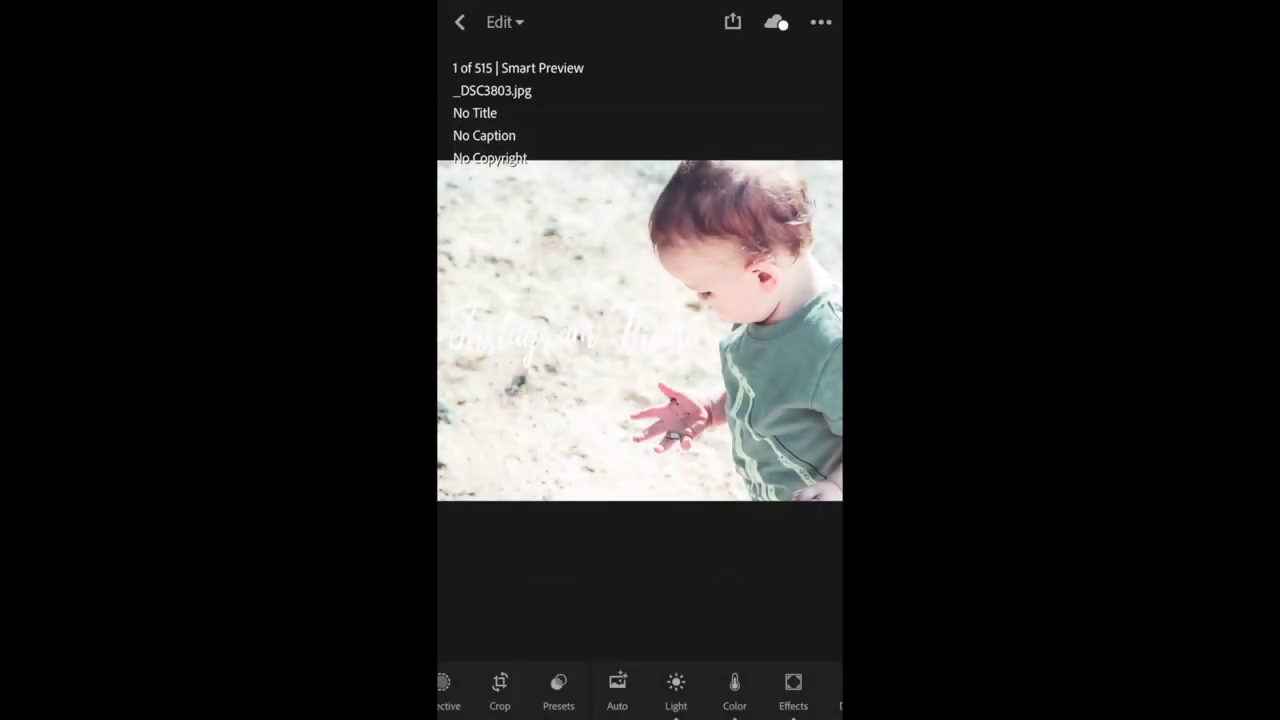
{"action": "left_click", "coordinate": [459, 22]}
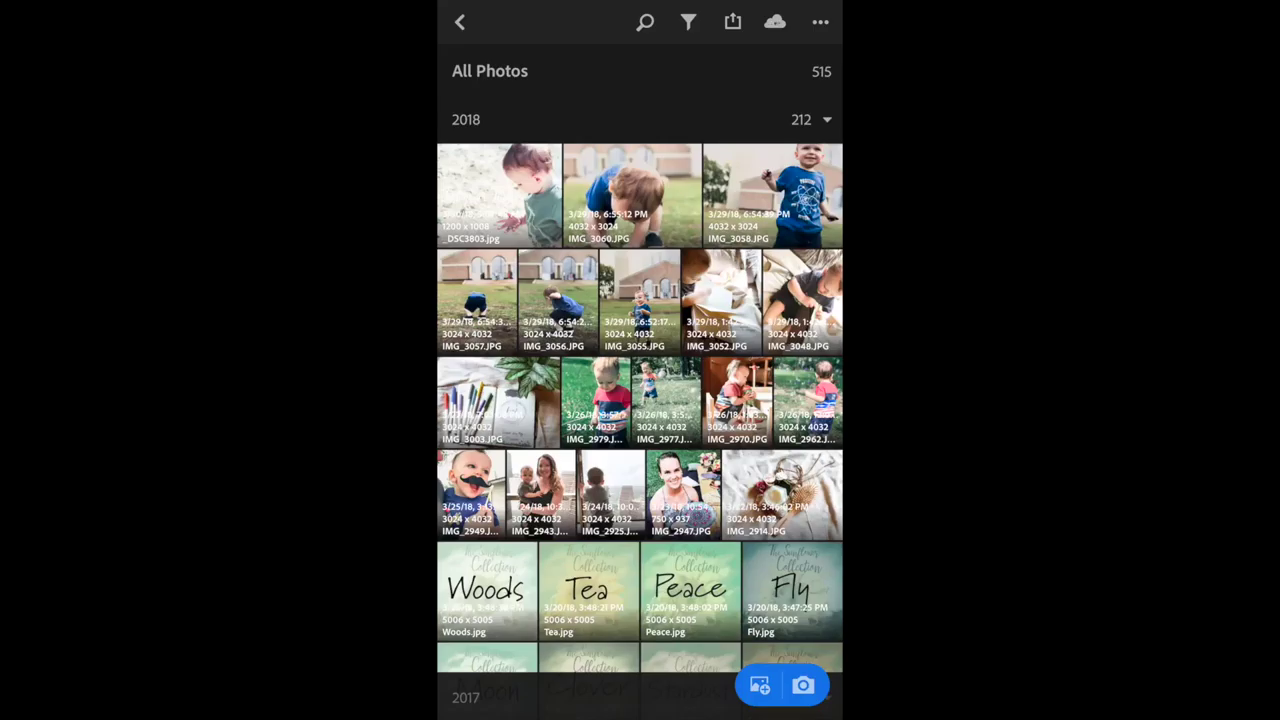
{"action": "left_click", "coordinate": [557, 300]}
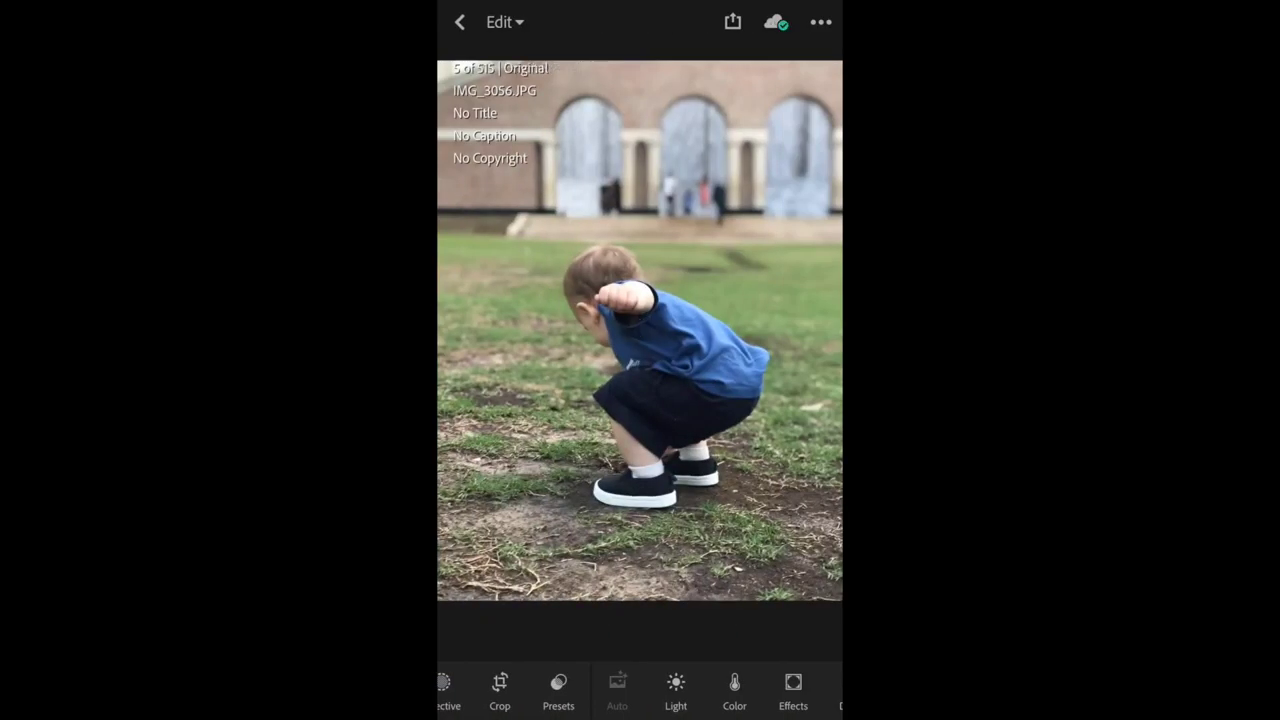
Step: Paste all settings from the previous photo onto IMG_3056.JPG and lower exposure to +0.68
{"action": "scroll", "coordinate": [640, 690], "scroll_direction": "right", "scroll_amount": 3}
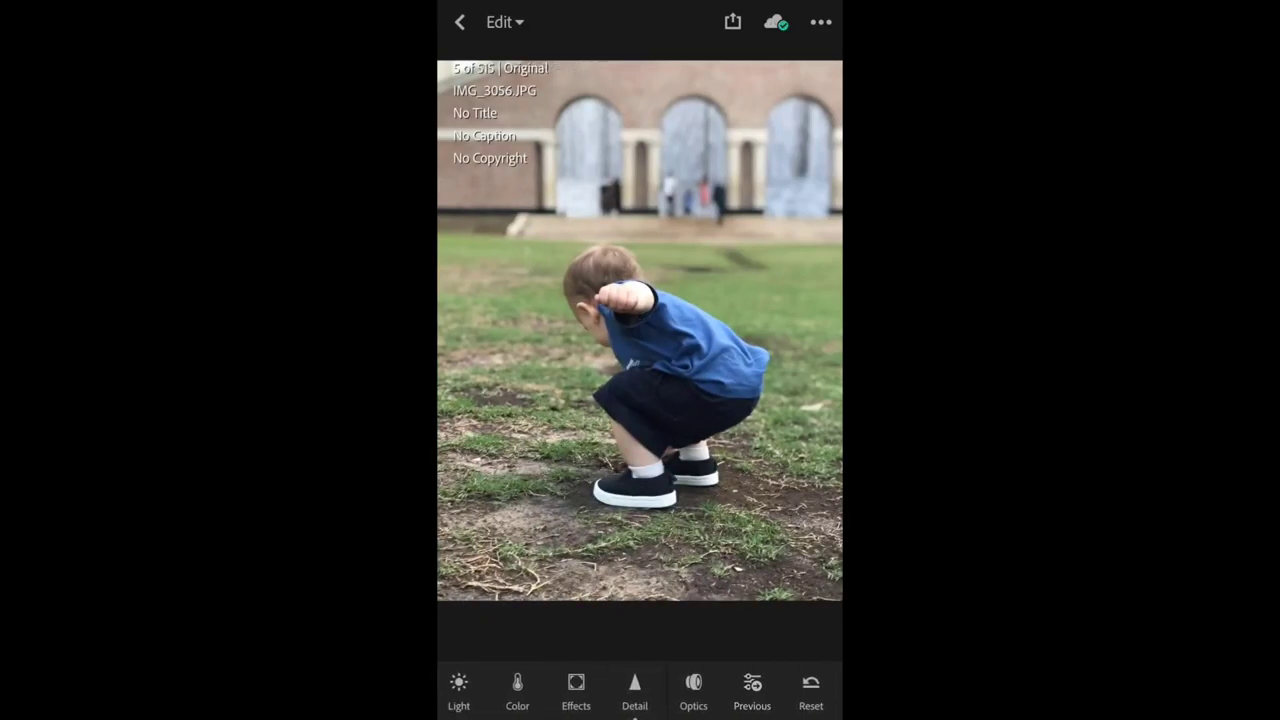
{"action": "left_click", "coordinate": [752, 690]}
{"action": "left_click", "coordinate": [734, 576]}
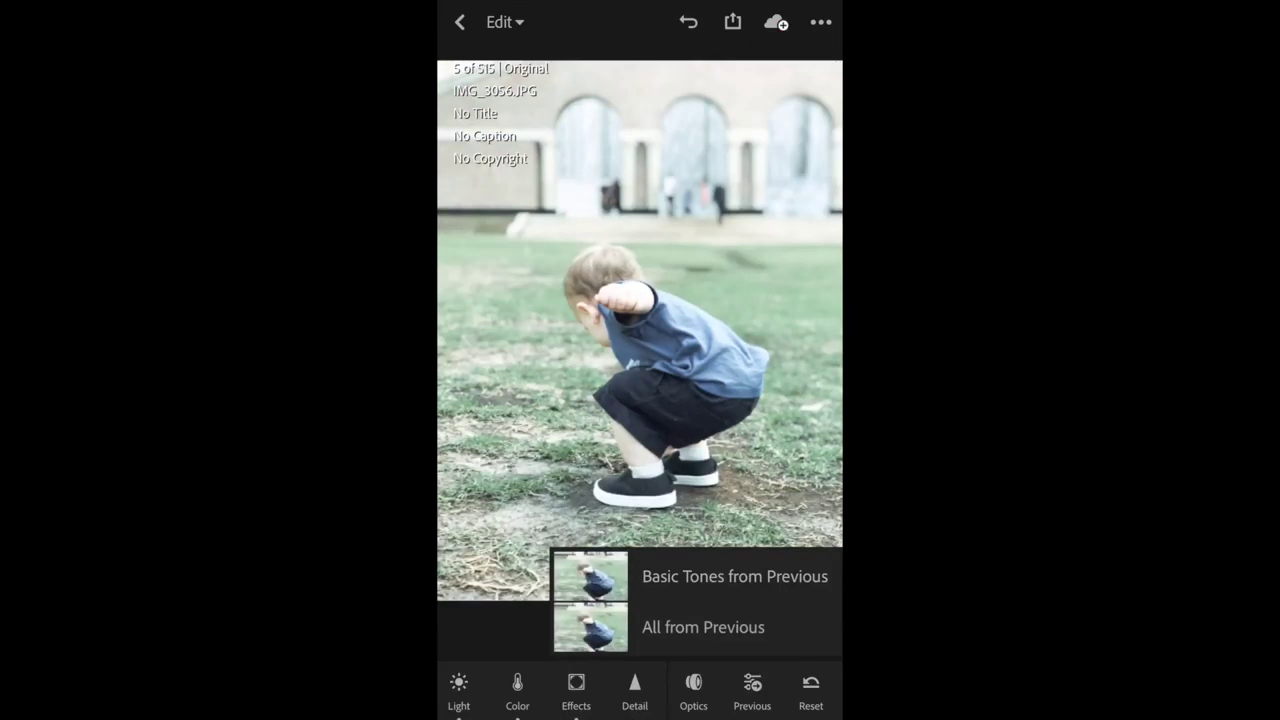
{"action": "scroll", "coordinate": [640, 690], "scroll_direction": "left", "scroll_amount": 3}
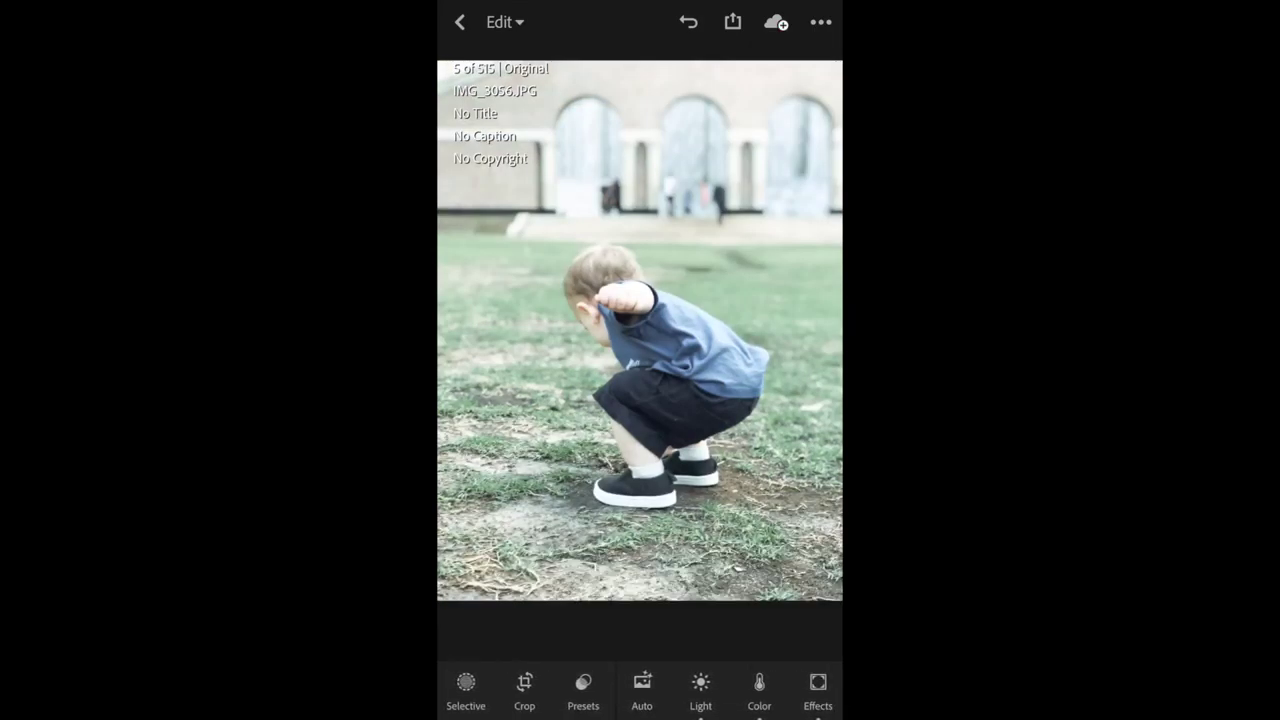
{"action": "left_click", "coordinate": [699, 690]}
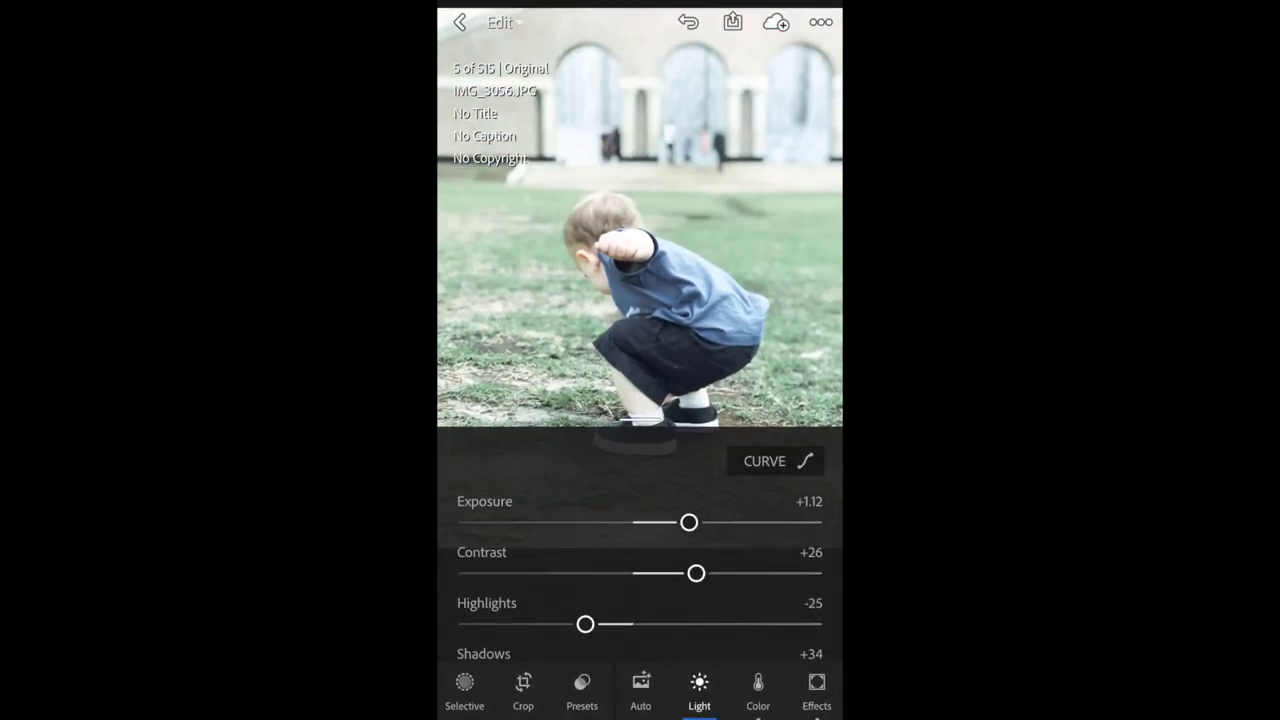
{"action": "left_click_drag", "start_coordinate": [689, 522], "coordinate": [670, 522]}
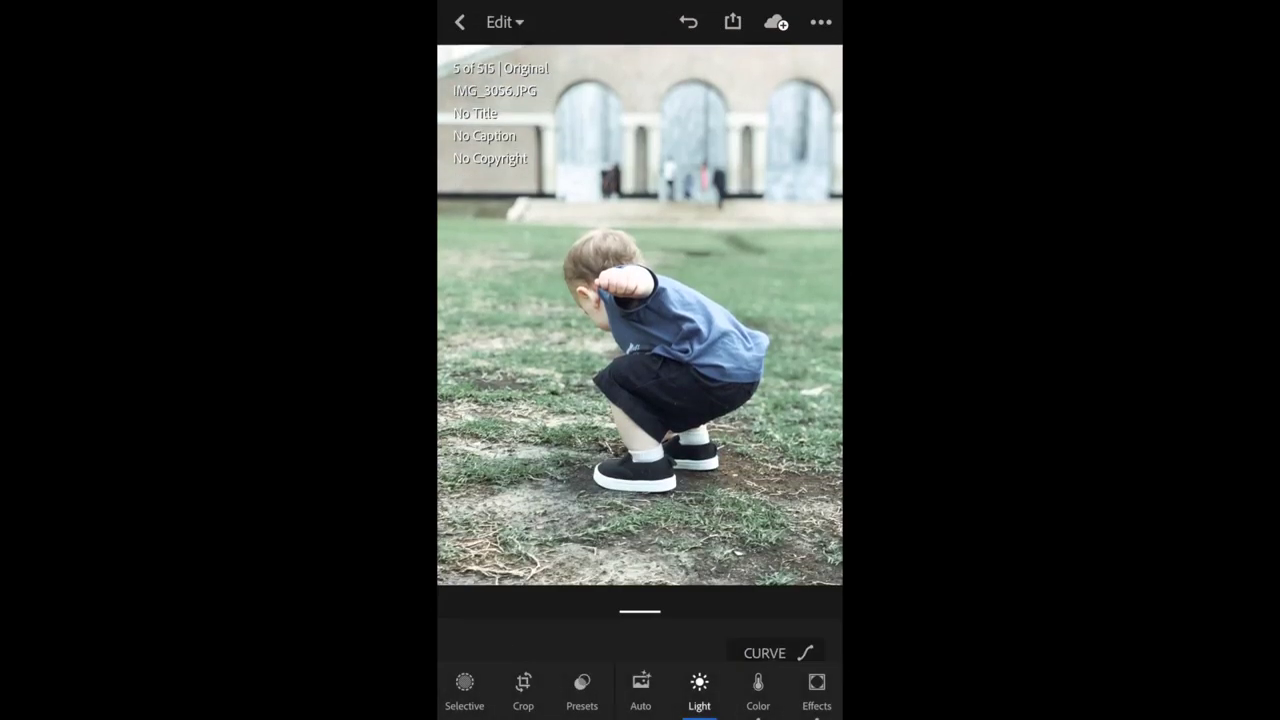
Step: Save the edited photo to the camera roll at a chosen size
{"action": "left_click", "coordinate": [732, 21]}
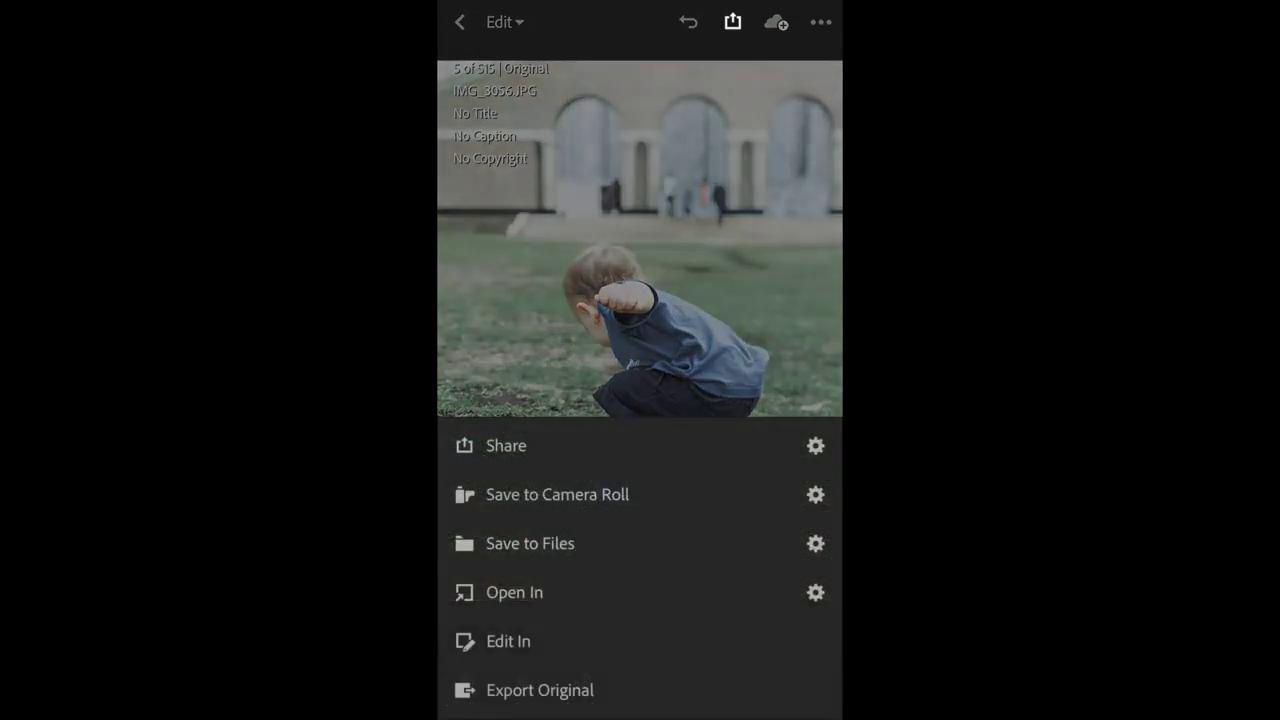
{"action": "left_click", "coordinate": [557, 494]}
{"action": "left_click", "coordinate": [640, 346]}
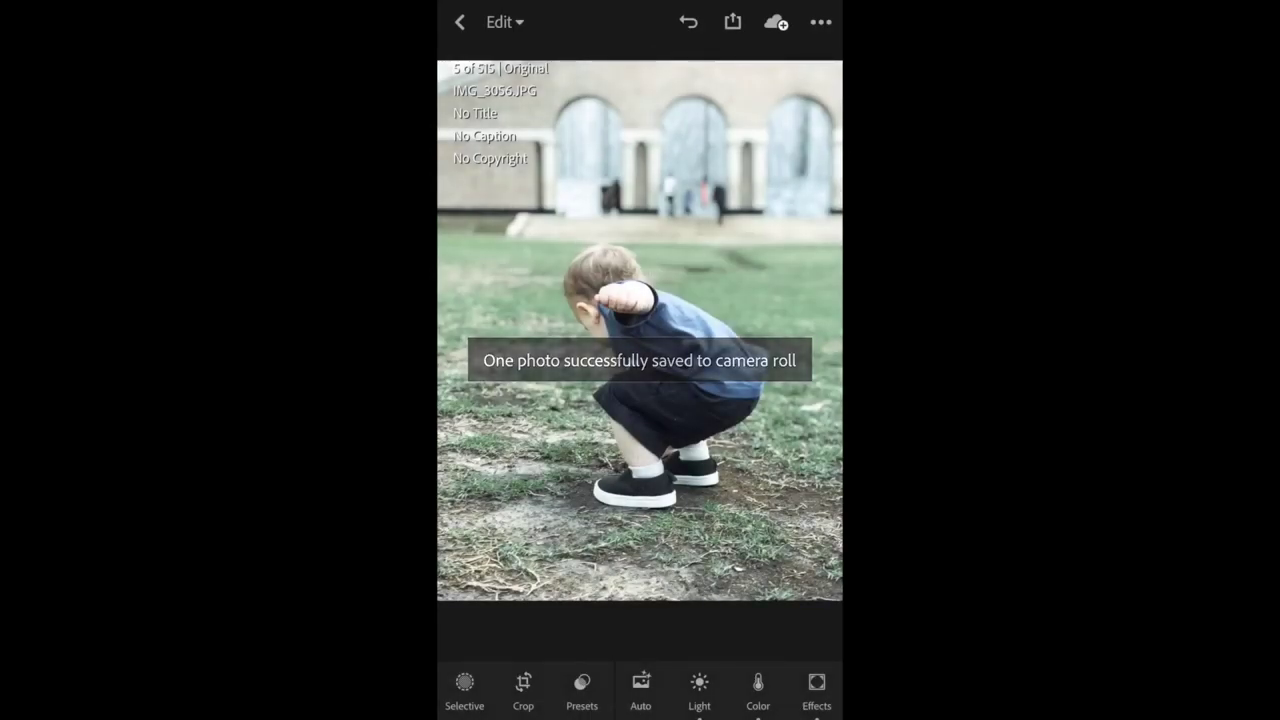
{"action": "key", "text": "super"}
{"action": "key", "text": "super"}
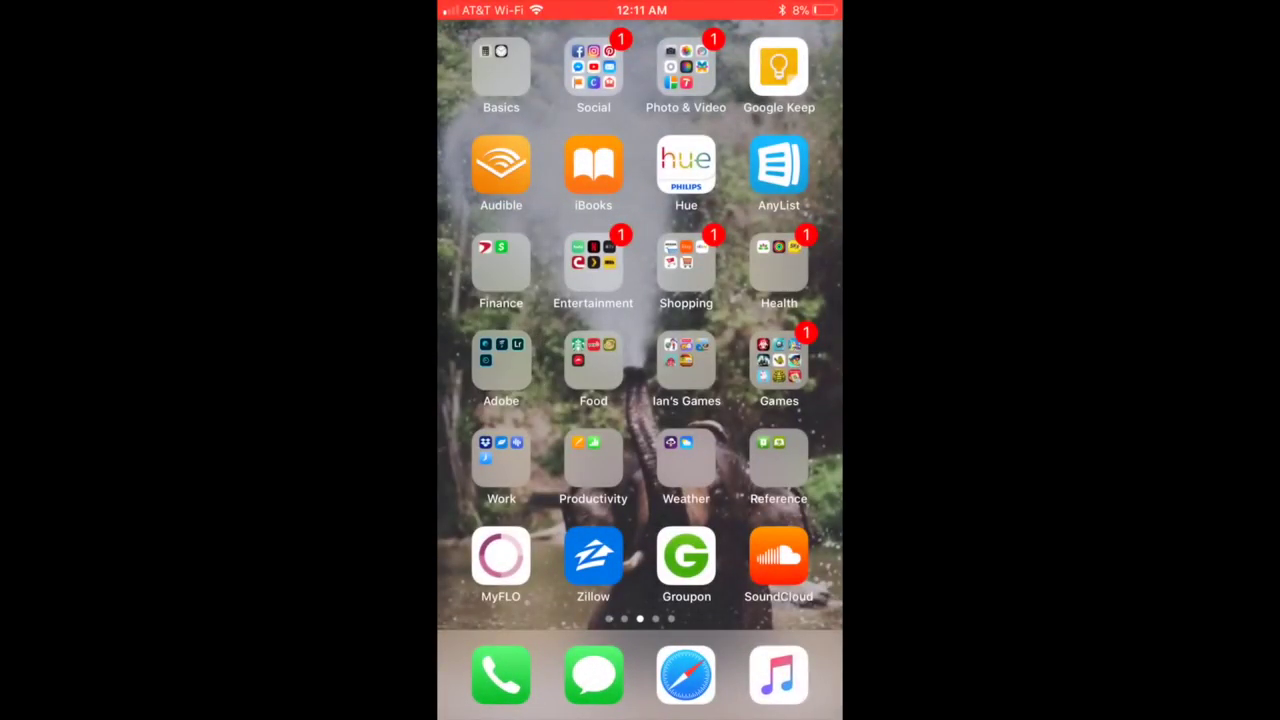
Step: Start an Instagram post with the edited toddler photo uncropped and move on to filters
{"action": "left_click", "coordinate": [593, 68]}
{"action": "left_click", "coordinate": [640, 260]}
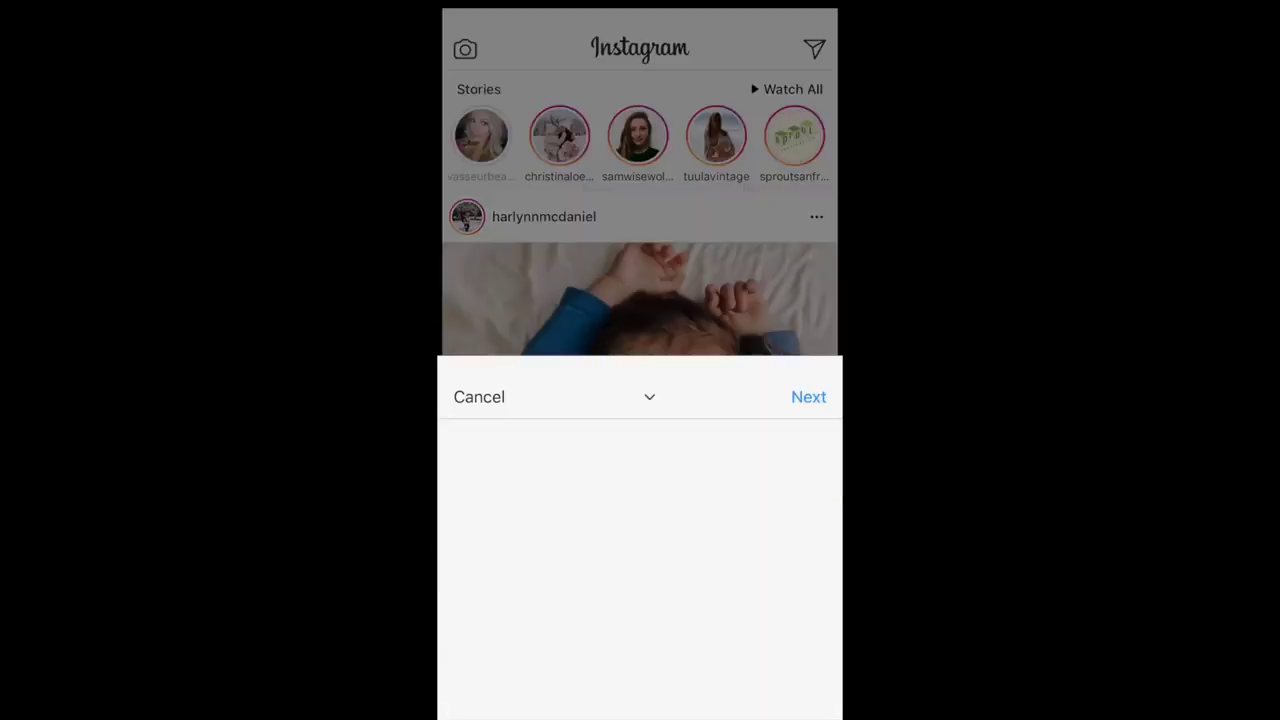
{"action": "left_click", "coordinate": [462, 423]}
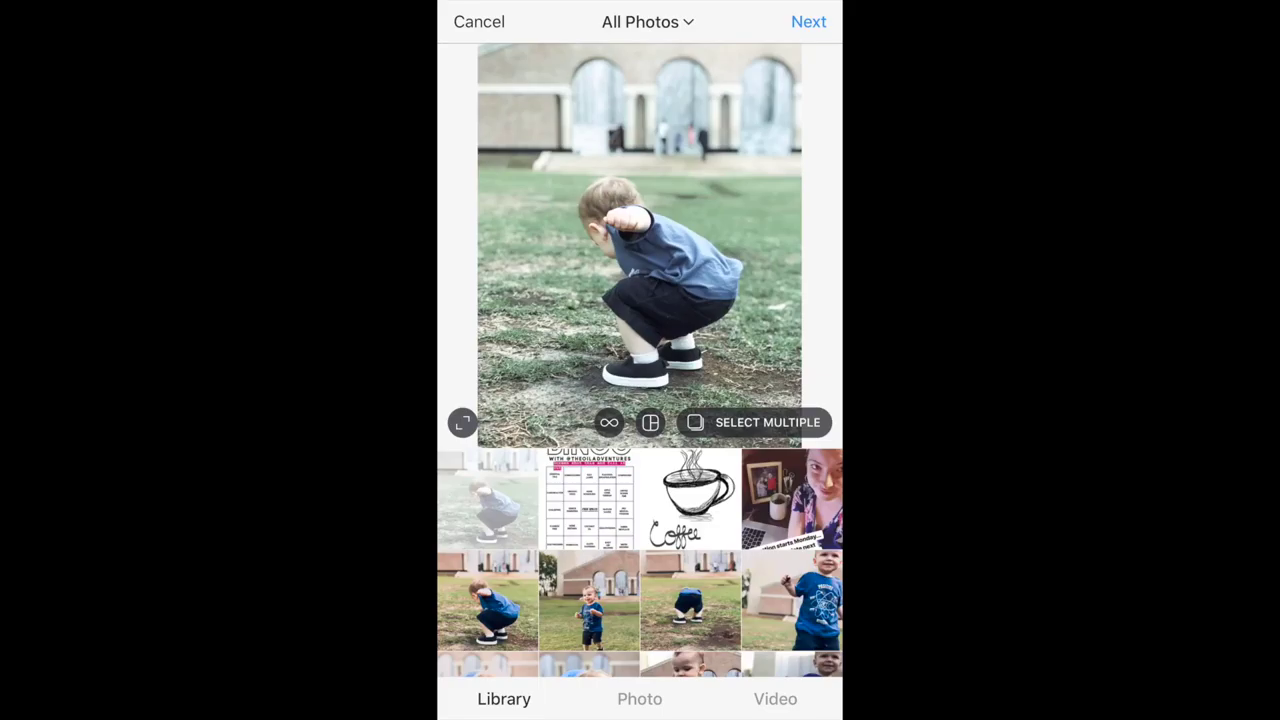
{"action": "left_click", "coordinate": [808, 21]}
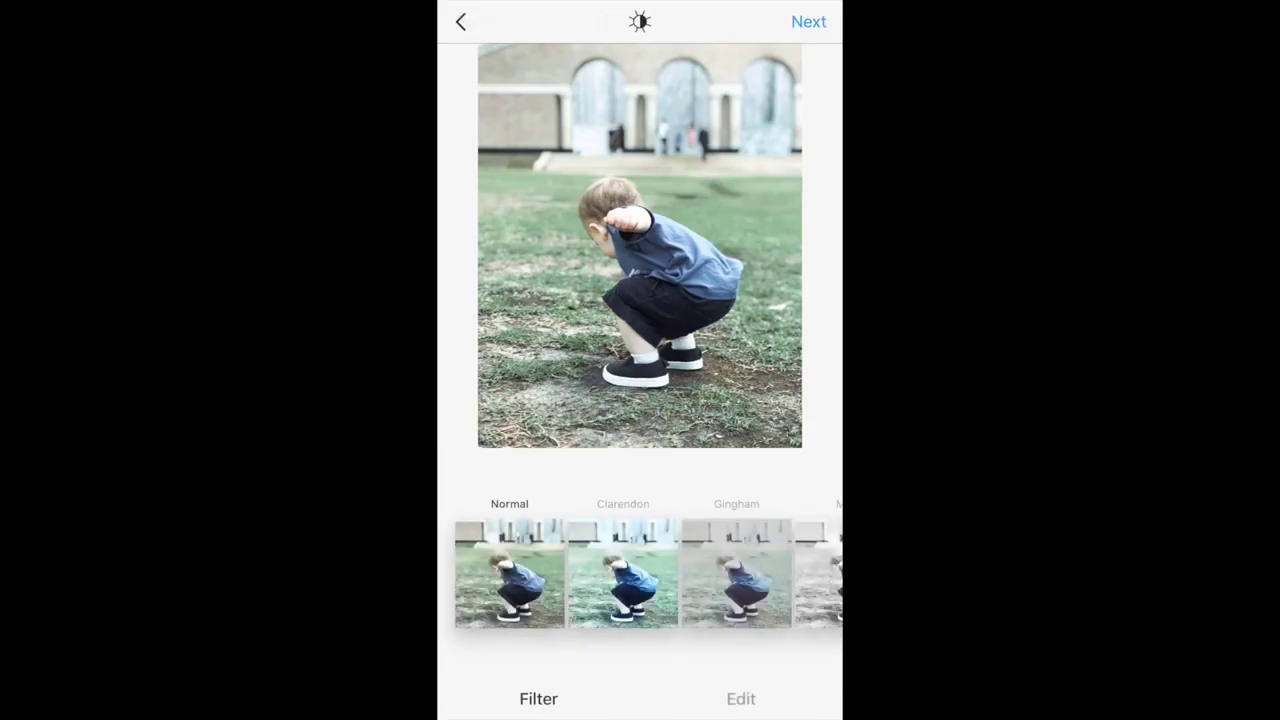